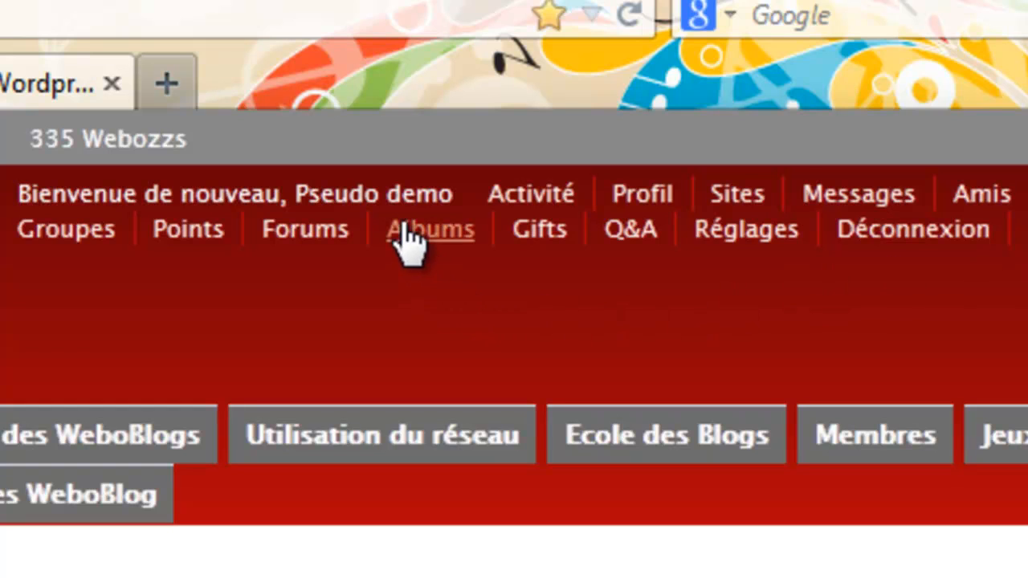
# Open the member's own activity page and look through the announcement form and the recent activity entries
pyautogui.click(532, 201)
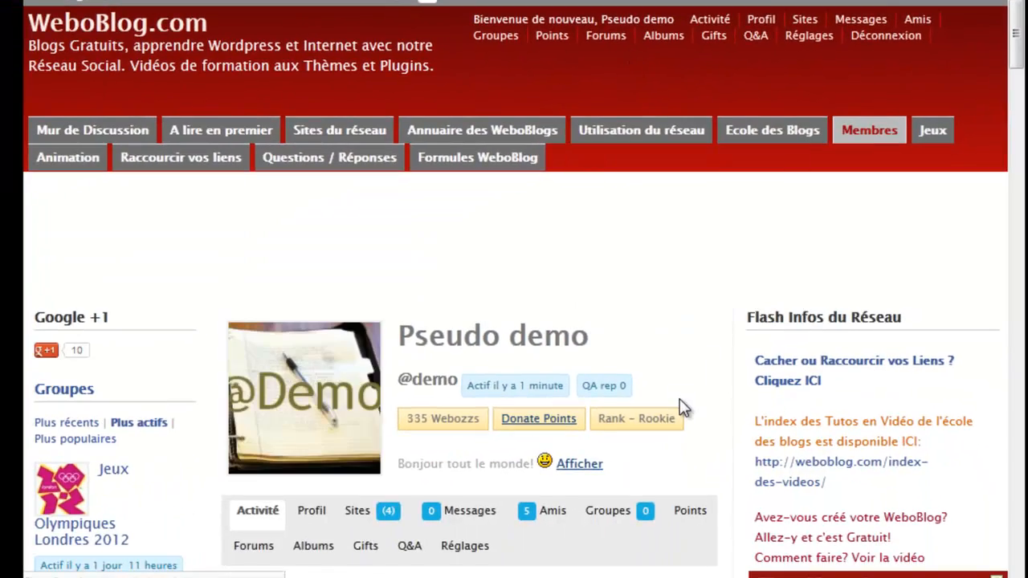
pyautogui.scroll(-5, 673, 407)
pyautogui.scroll(-4, 673, 407)
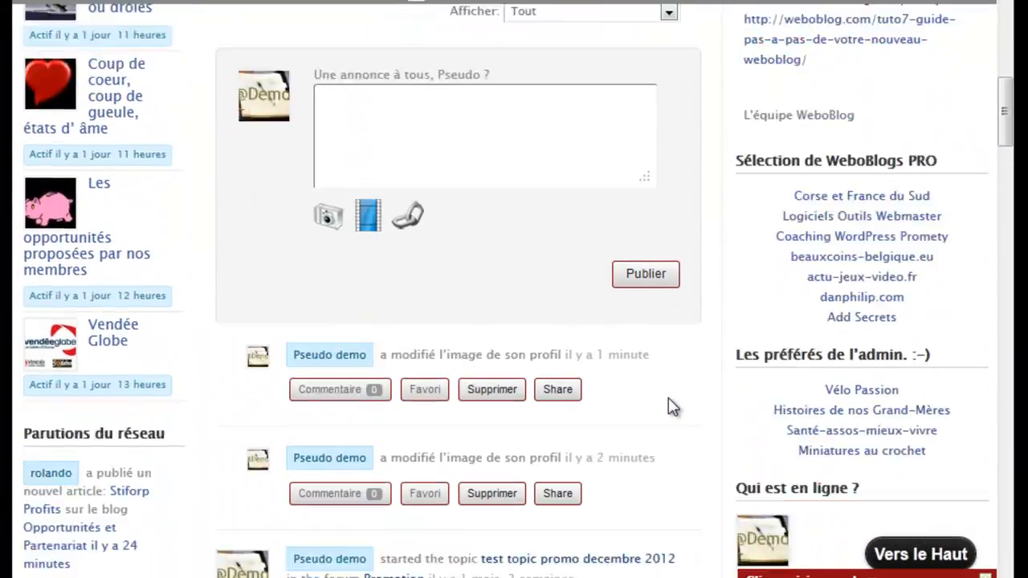
pyautogui.scroll(-1, 673, 408)
pyautogui.scroll(-5, 673, 407)
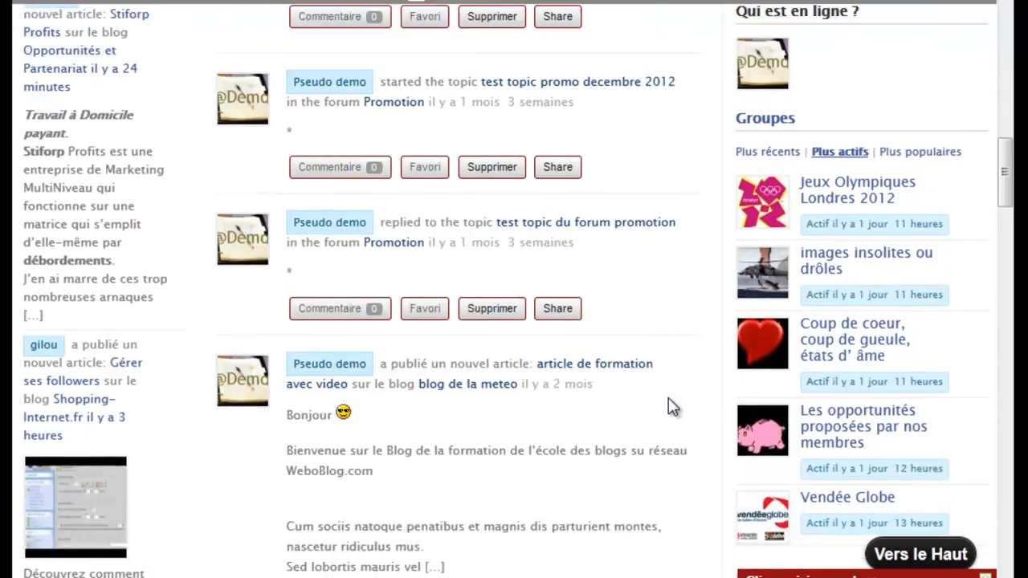
pyautogui.scroll(1, 673, 407)
pyautogui.scroll(6, 669, 400)
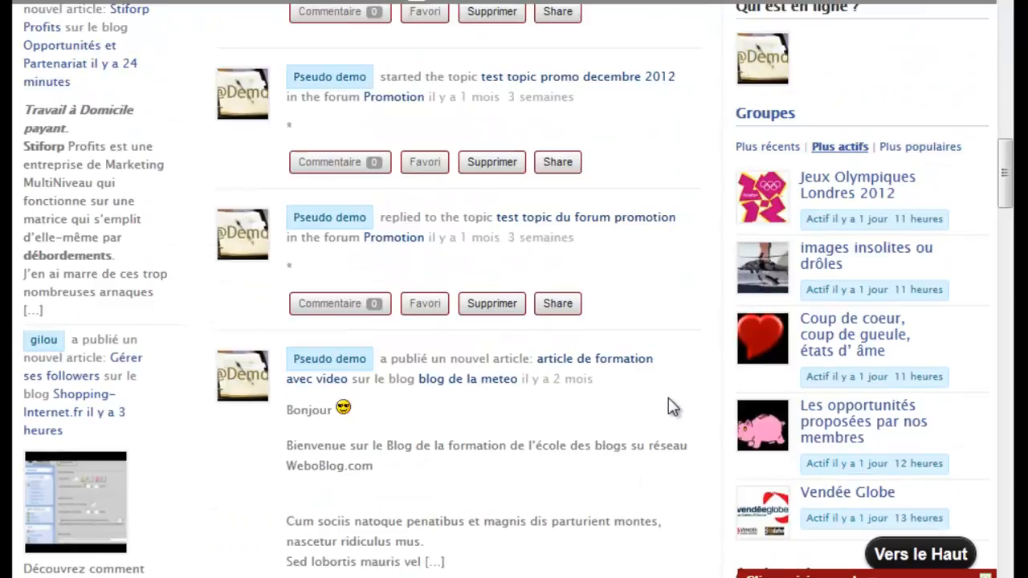
pyautogui.scroll(3, 669, 400)
pyautogui.scroll(1, 671, 407)
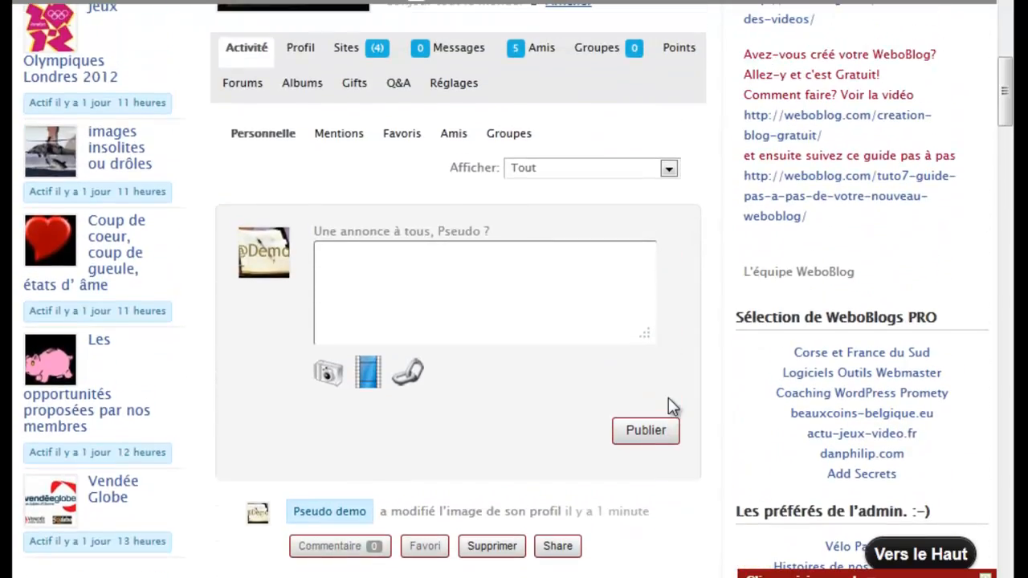
pyautogui.scroll(1, 668, 399)
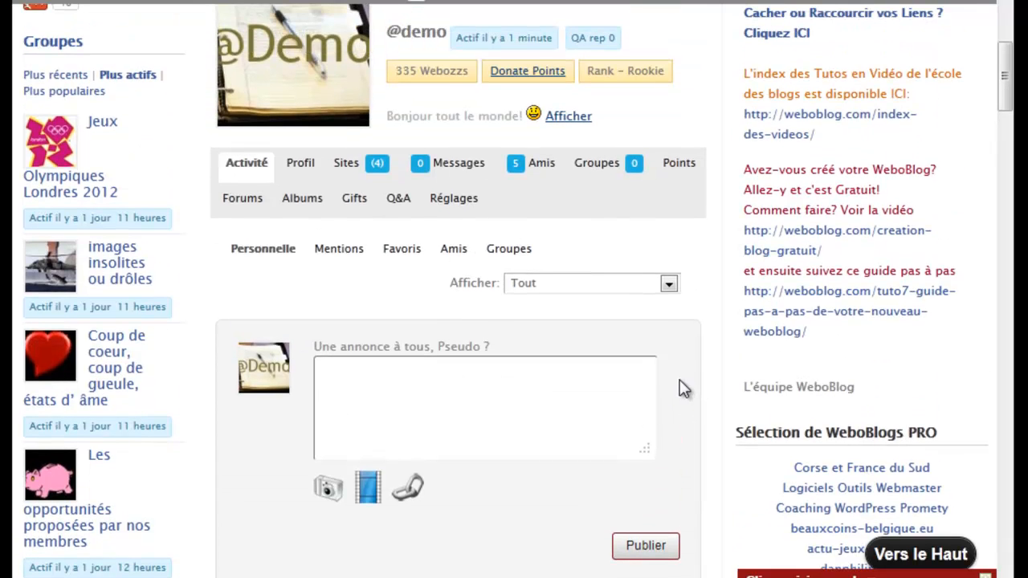
# Open the member's friends list, look through all listed contacts and reload the page
pyautogui.click(537, 174)
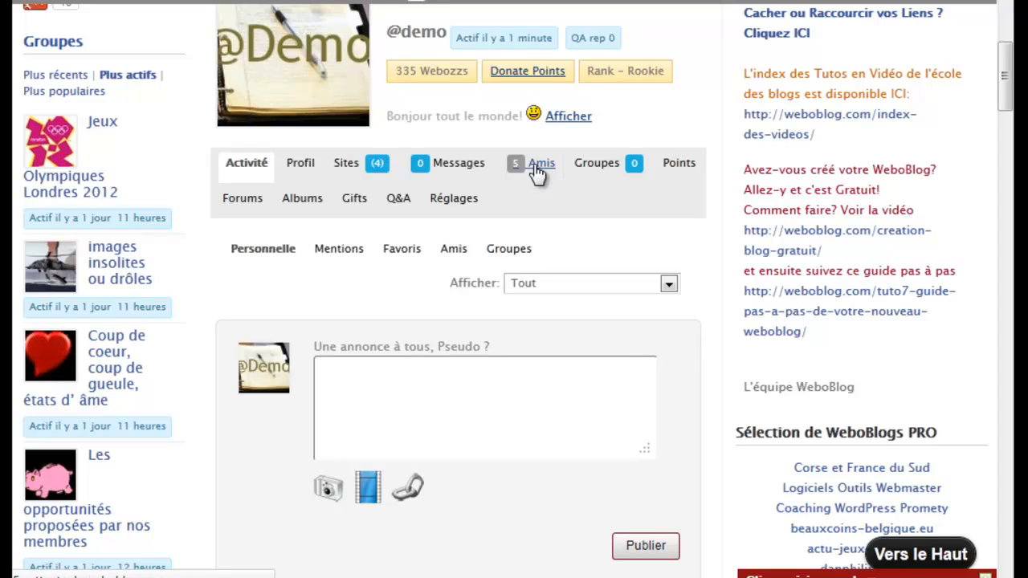
pyautogui.scroll(-6, 673, 351)
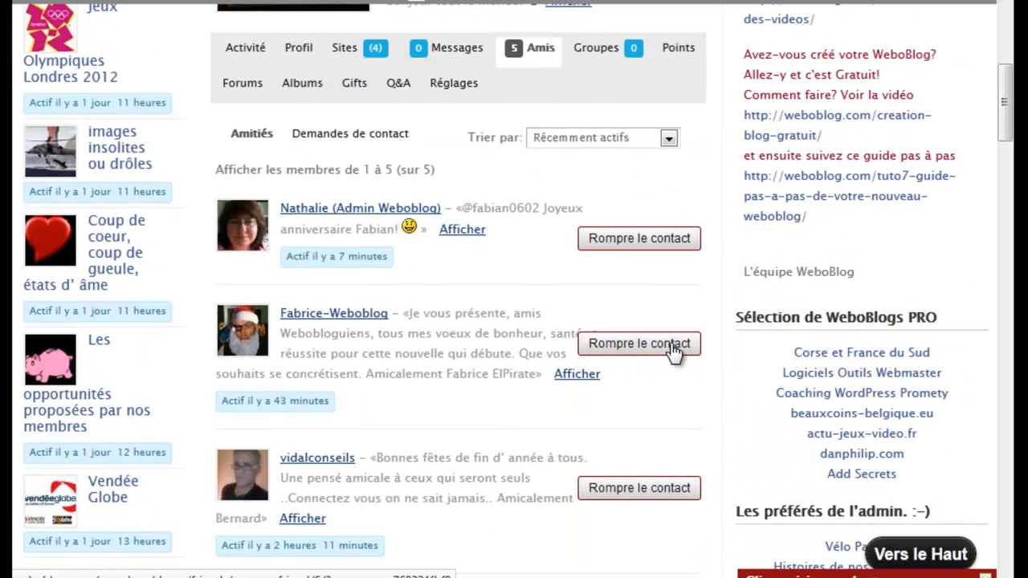
pyautogui.scroll(4, 675, 351)
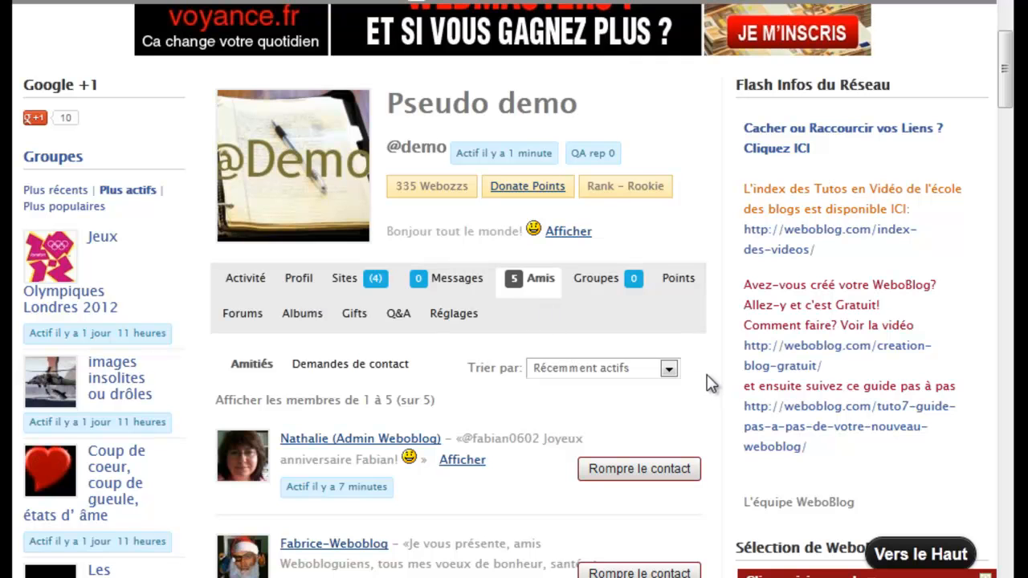
pyautogui.scroll(-3, 698, 384)
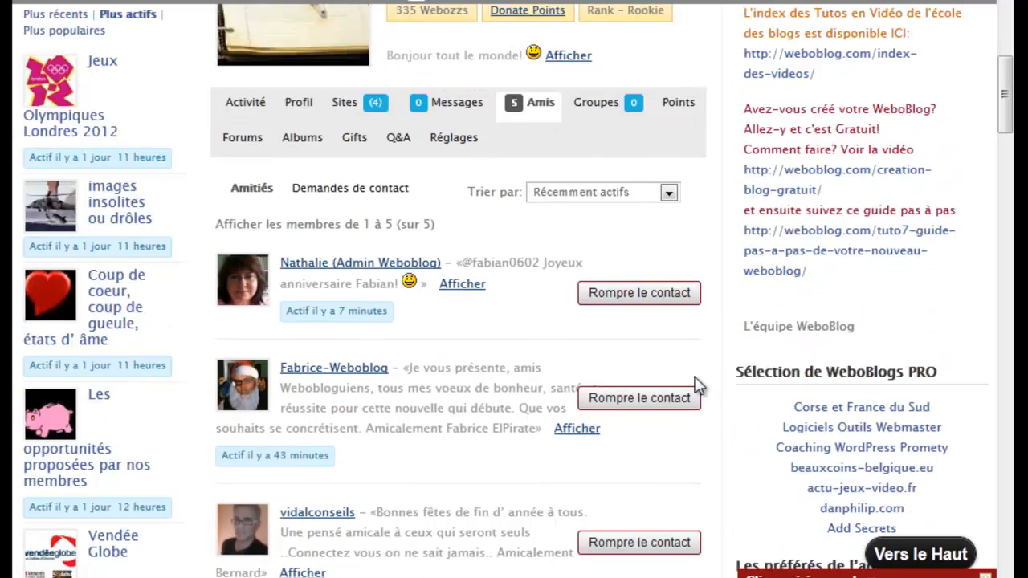
pyautogui.scroll(-5, 699, 384)
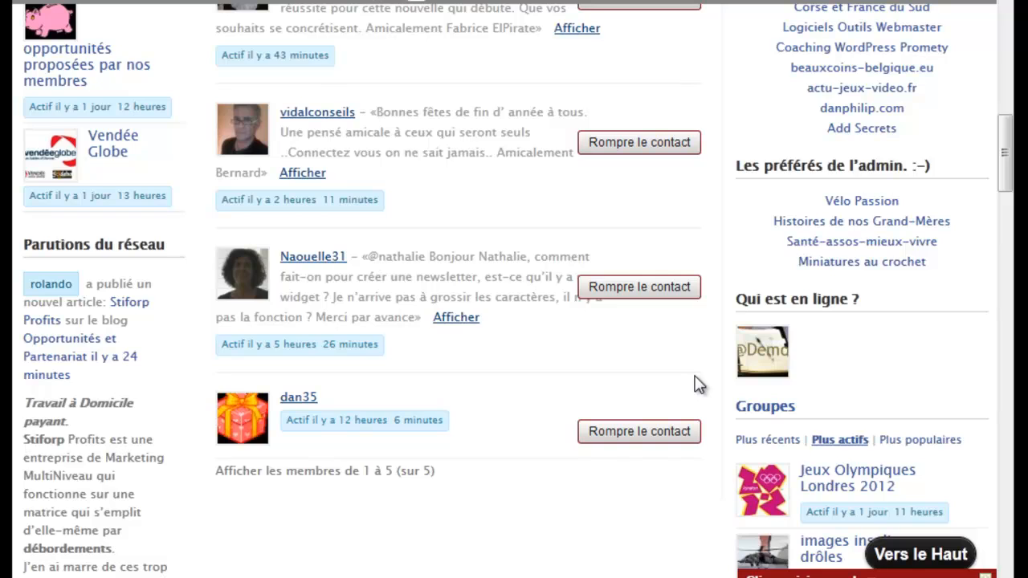
pyautogui.scroll(7, 698, 384)
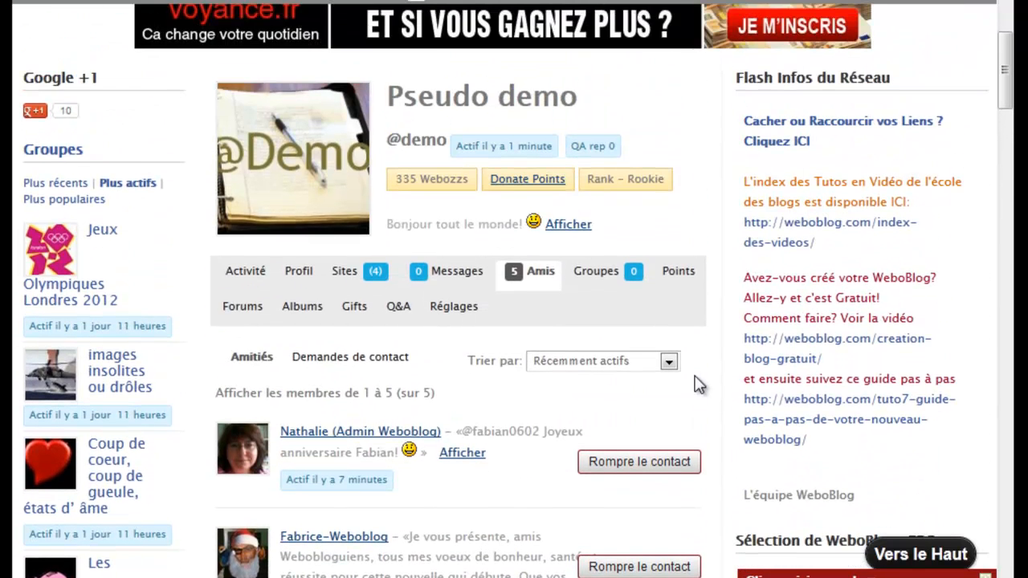
pyautogui.press('F5')
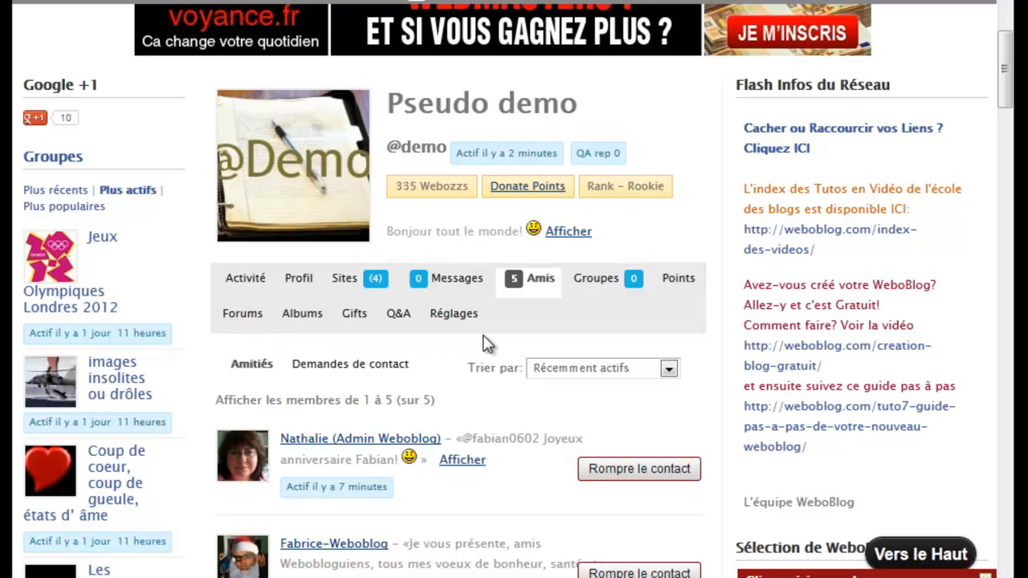
# Open the account settings and examine the general options and the Social Media section
pyautogui.moveTo(1009, 95); pyautogui.dragTo(1008, 99)
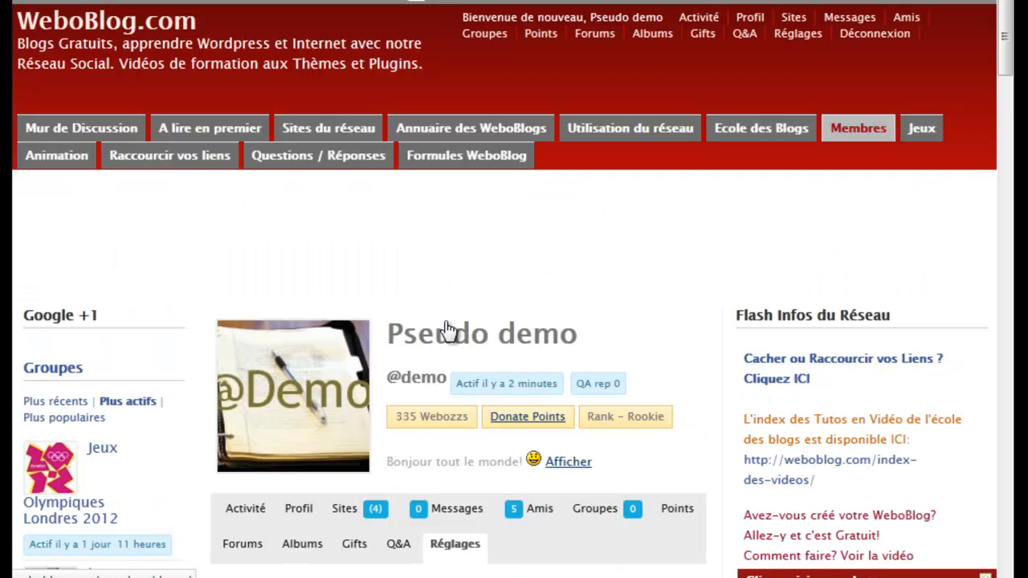
pyautogui.moveTo(1004, 62); pyautogui.dragTo(995, 126)
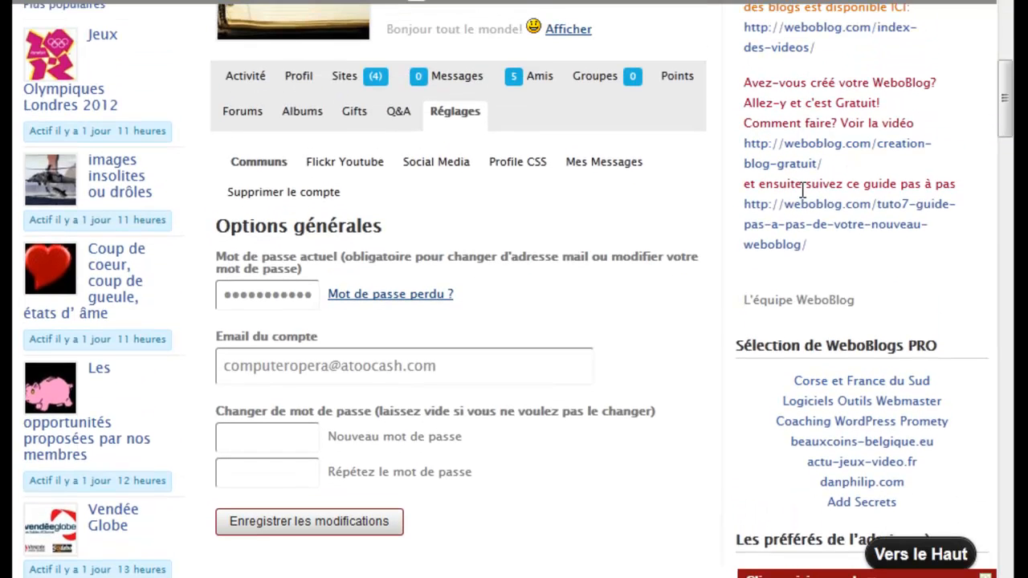
pyautogui.click(438, 173)
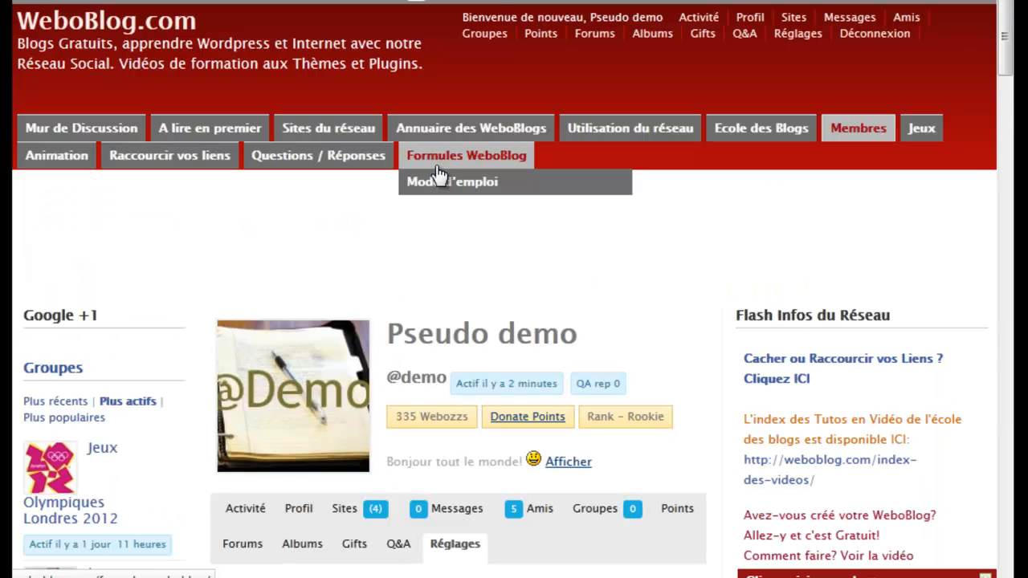
pyautogui.scroll(-3, 699, 355)
pyautogui.scroll(-2, 699, 355)
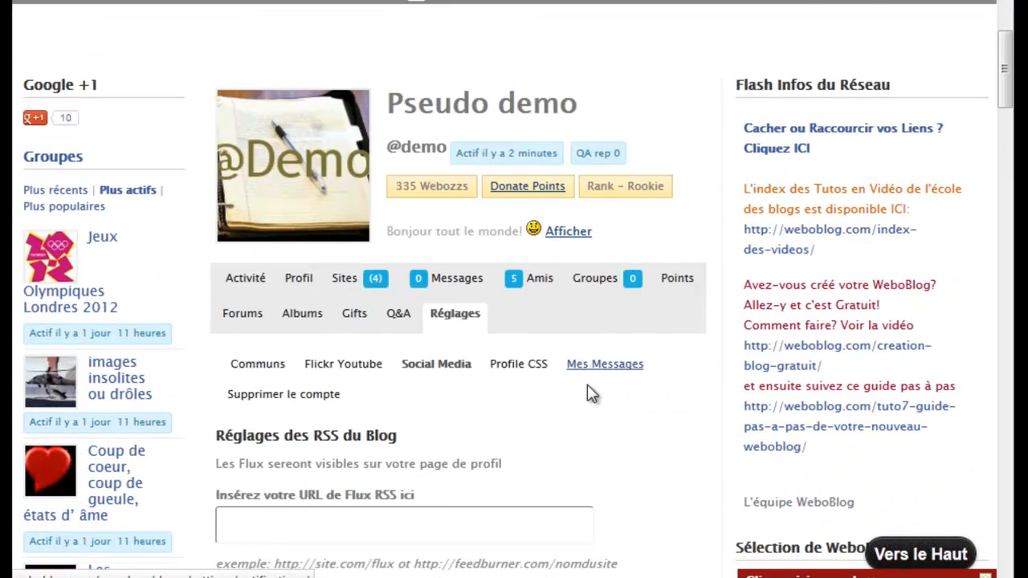
# Open the Profile CSS settings and examine the profile image and advertising space fields
pyautogui.click(527, 371)
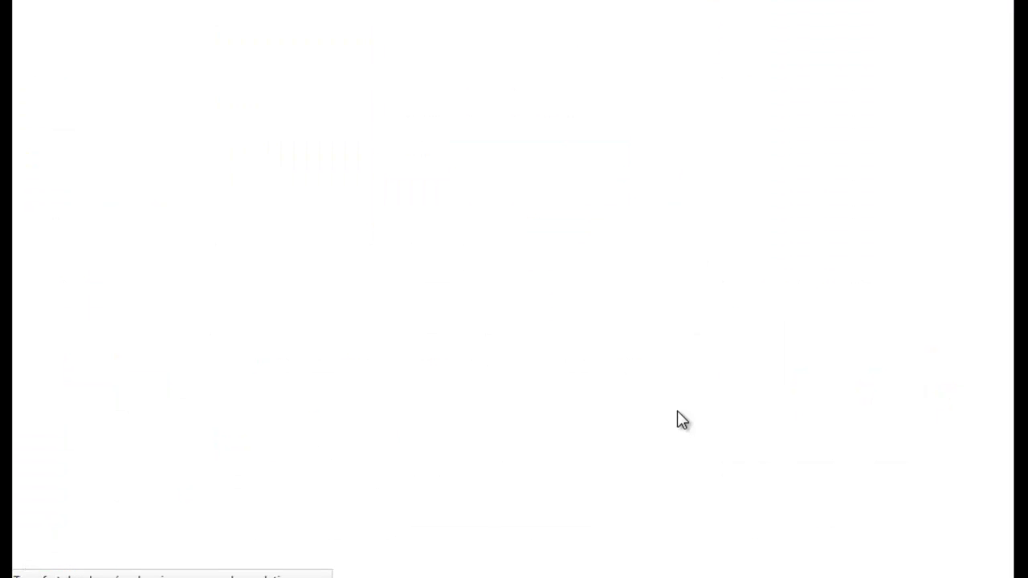
pyautogui.scroll(-4, 677, 413)
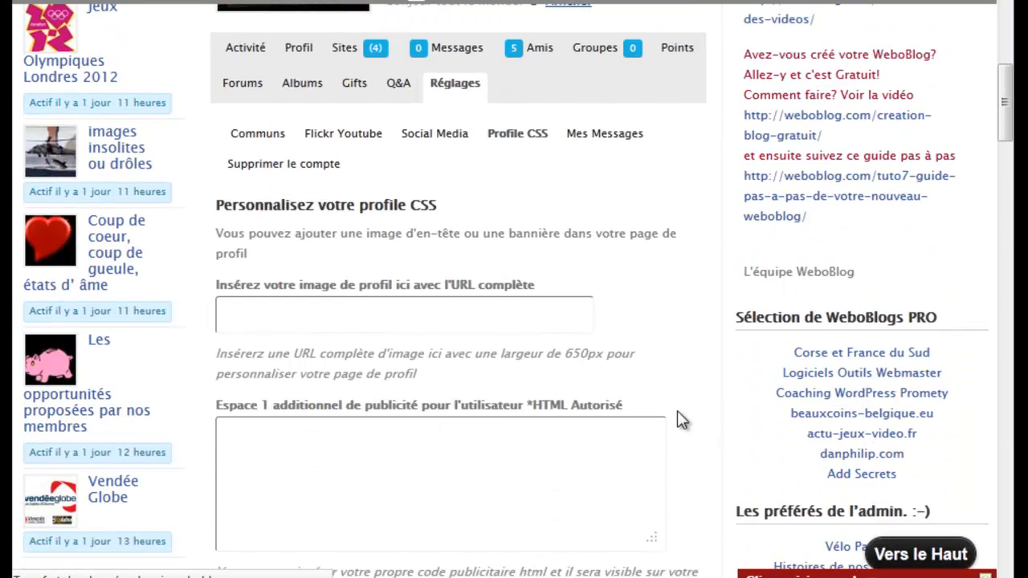
pyautogui.scroll(2, 677, 419)
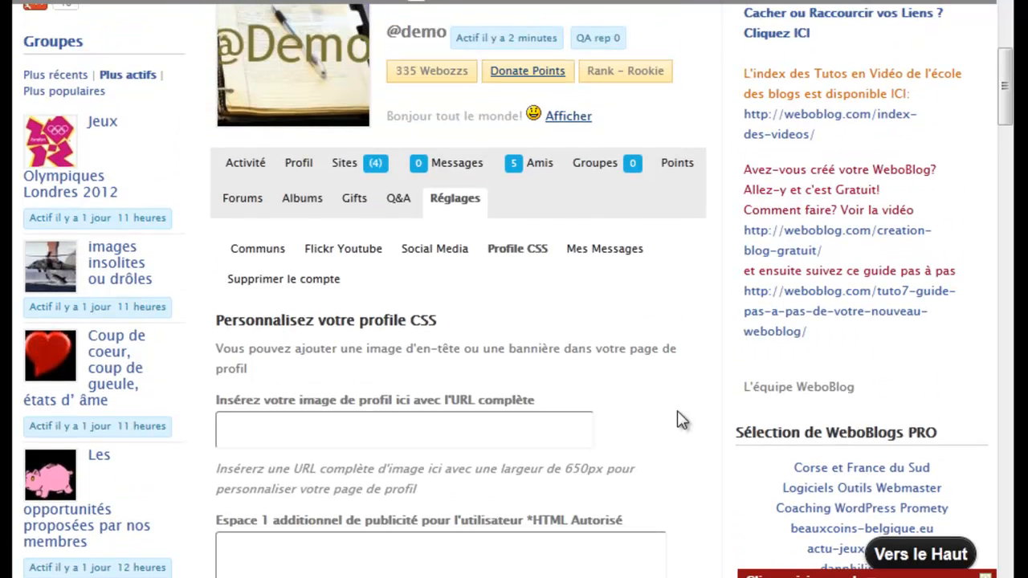
# Open the profile's avatar change page and upload a portrait photo from the computer
pyautogui.click(297, 172)
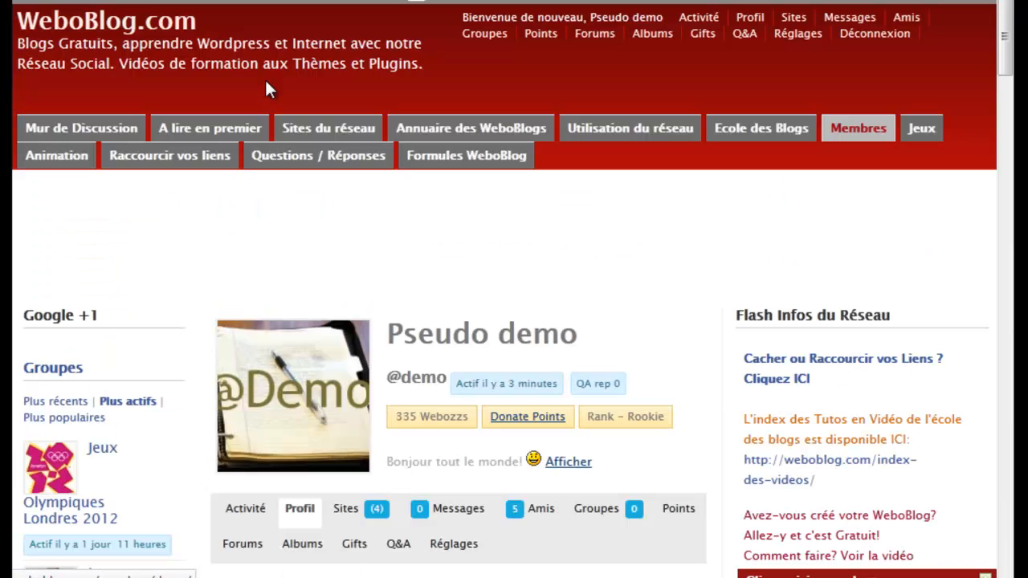
pyautogui.moveTo(1004, 68); pyautogui.dragTo(1002, 99)
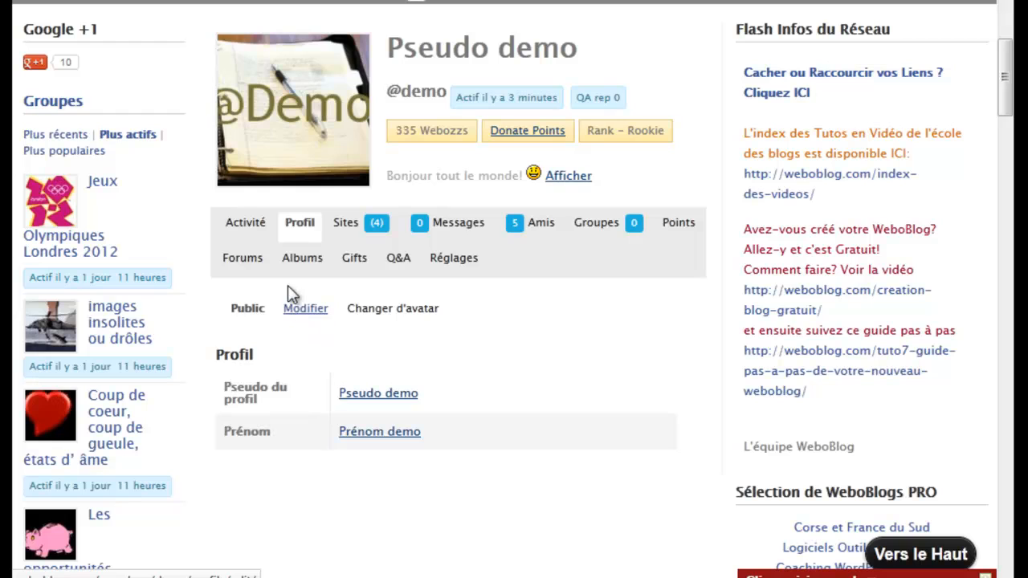
pyautogui.click(391, 315)
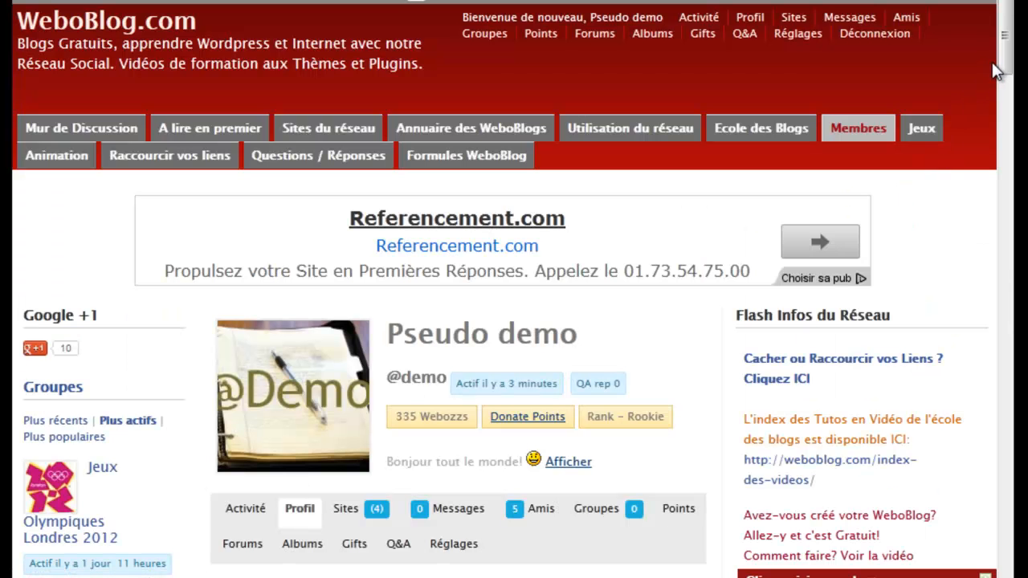
pyautogui.moveTo(1003, 63); pyautogui.dragTo(992, 114)
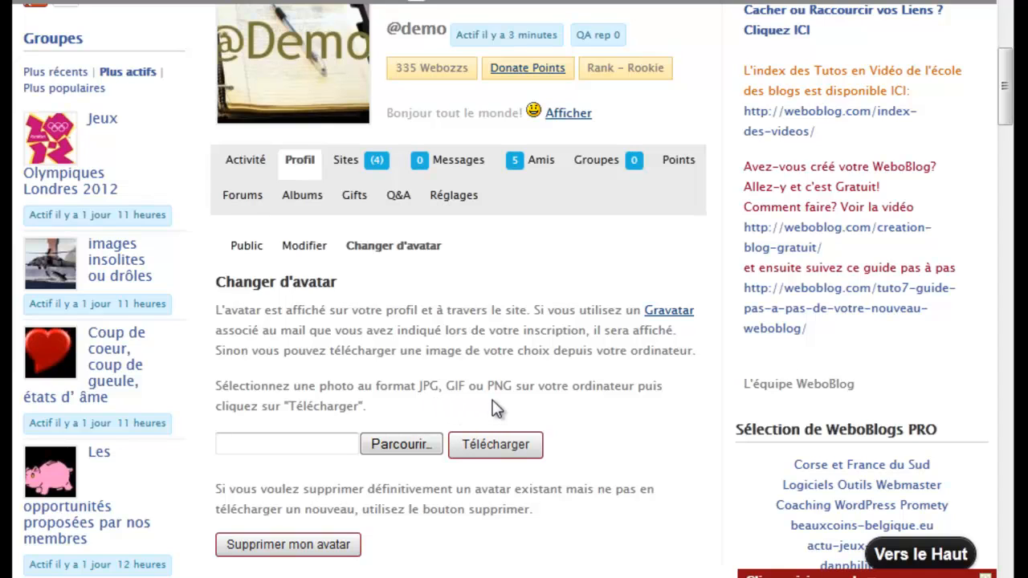
pyautogui.click(405, 450)
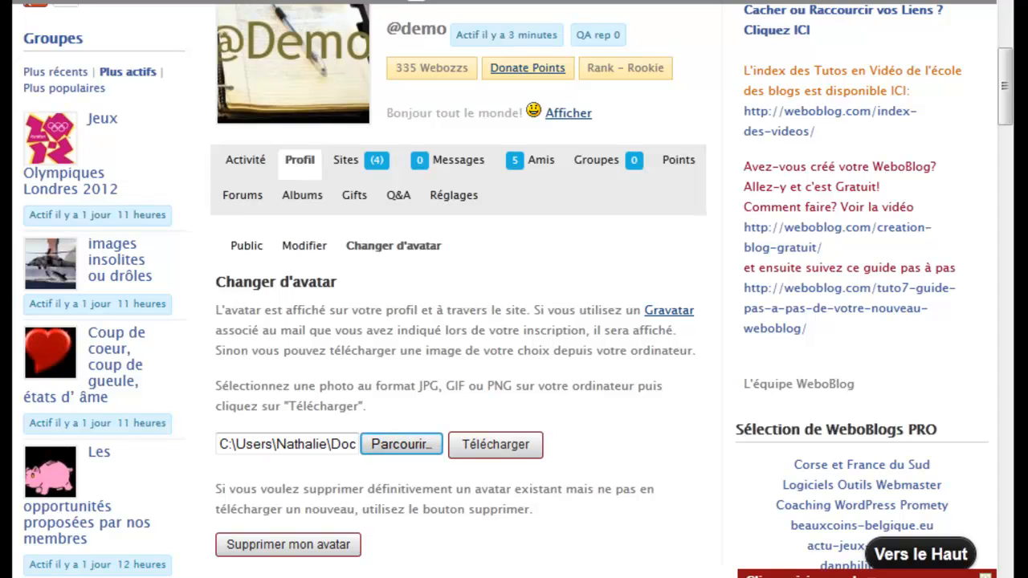
pyautogui.click(506, 450)
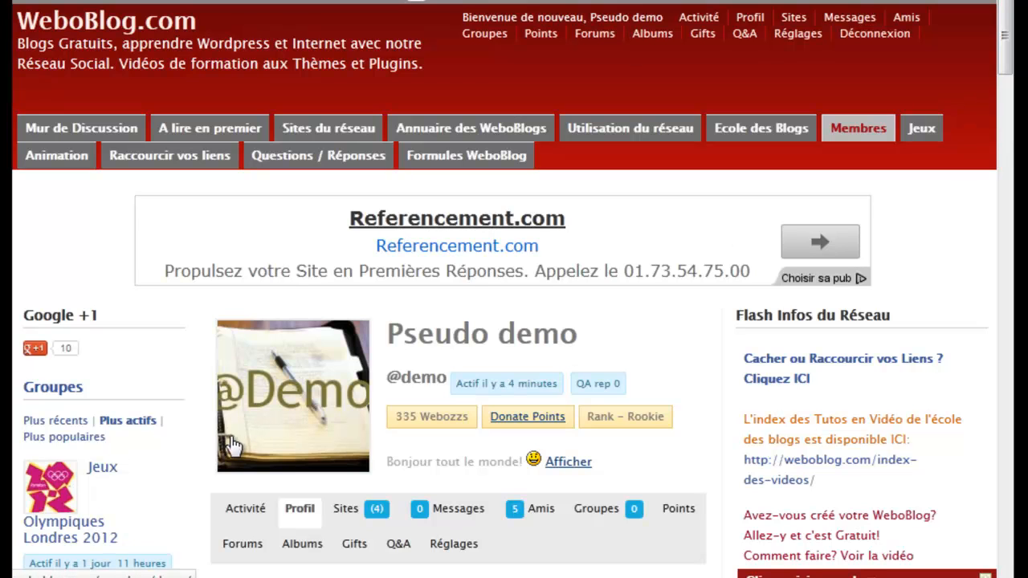
# Enlarge and position the crop frame around the head in the portrait photo, and apply the crop as the avatar
pyautogui.moveTo(1006, 77); pyautogui.dragTo(1006, 135)
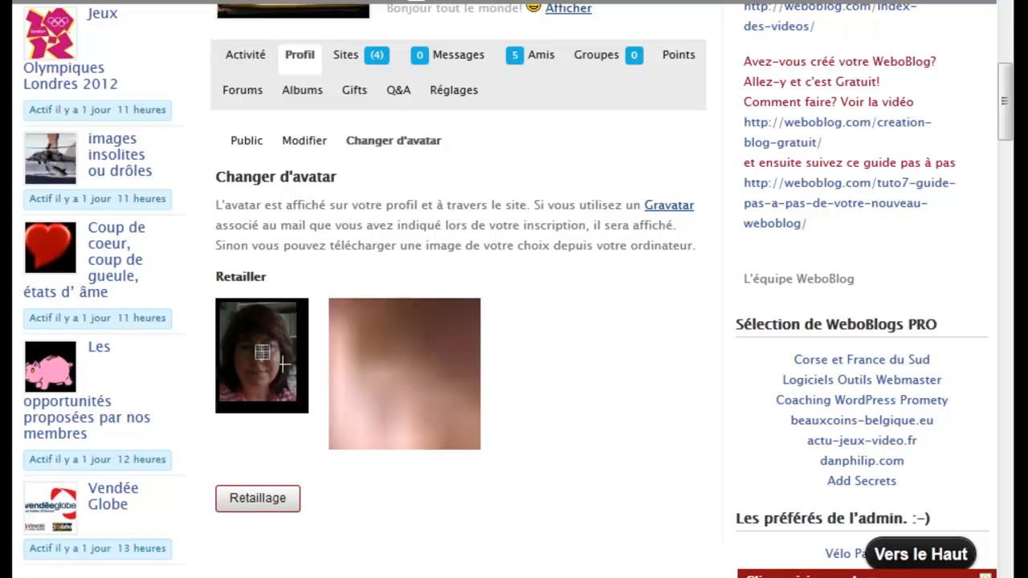
pyautogui.moveTo(262, 353); pyautogui.dragTo(309, 401)
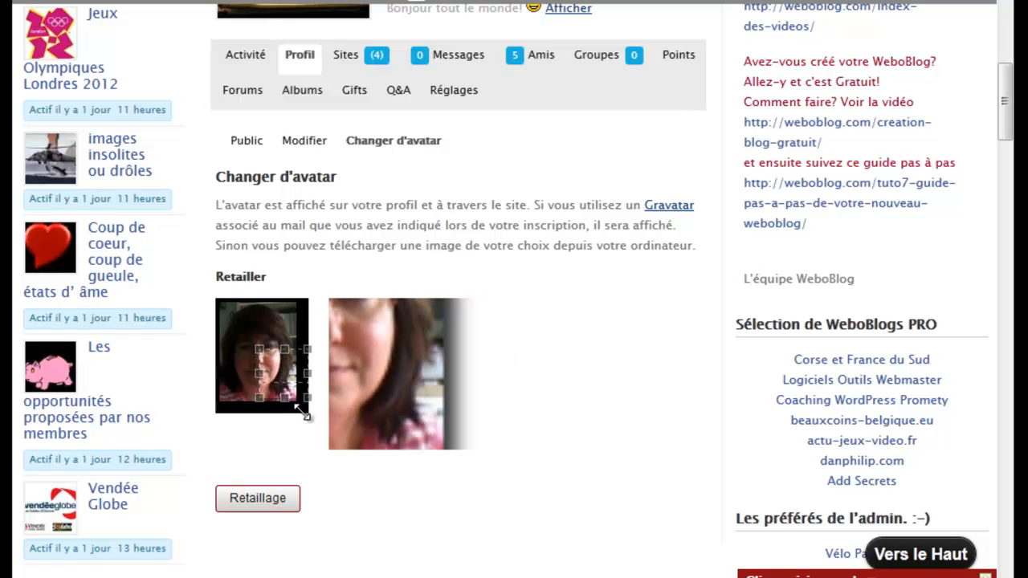
pyautogui.moveTo(255, 347); pyautogui.dragTo(317, 361)
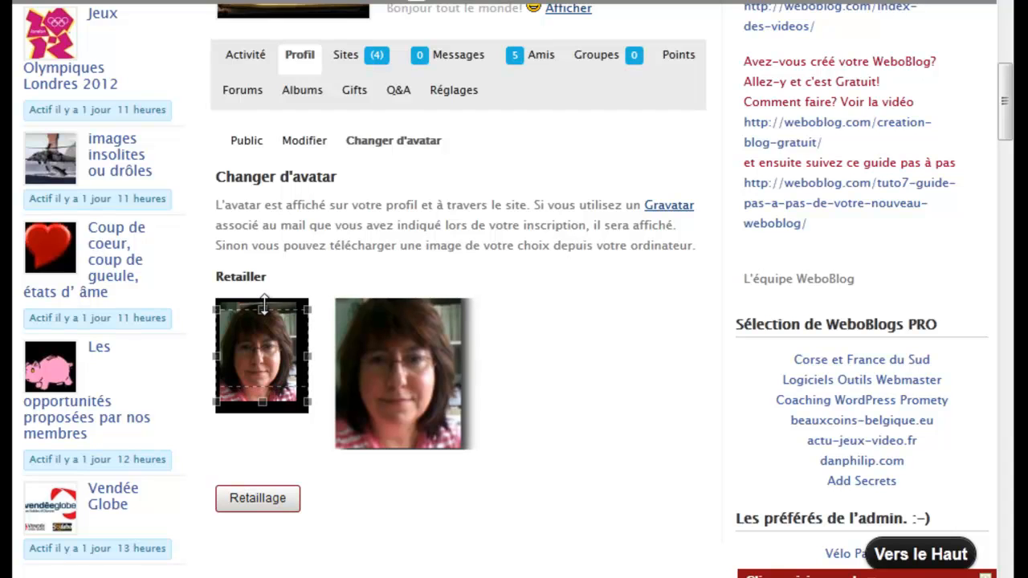
pyautogui.moveTo(268, 339); pyautogui.dragTo(264, 325)
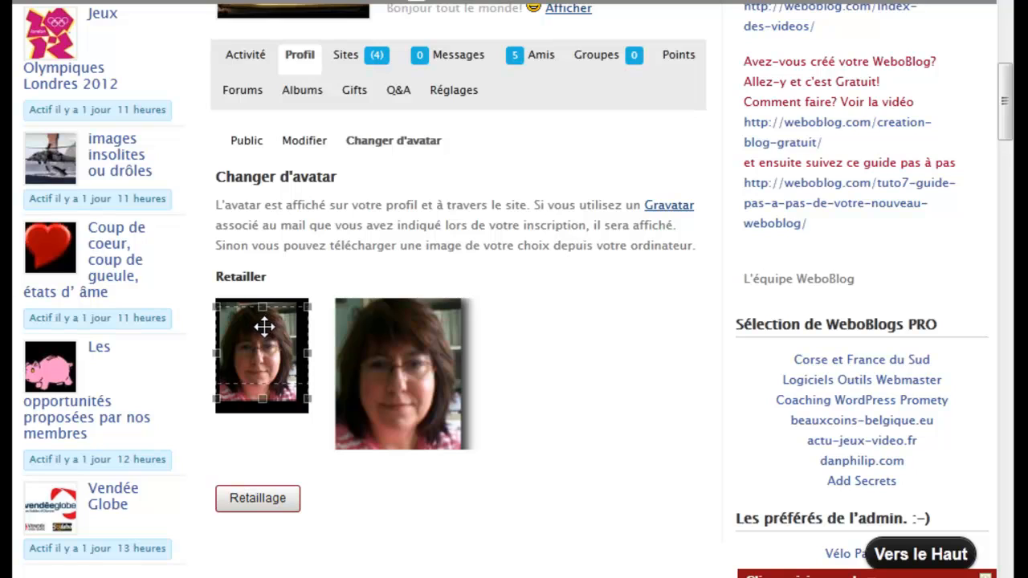
pyautogui.click(271, 508)
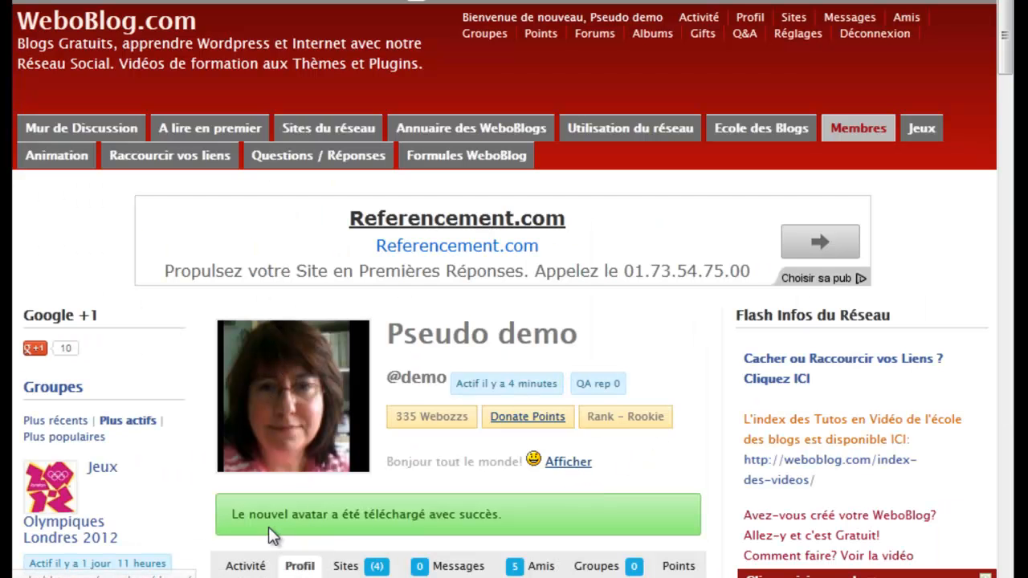
pyautogui.moveTo(1007, 71); pyautogui.dragTo(1001, 138)
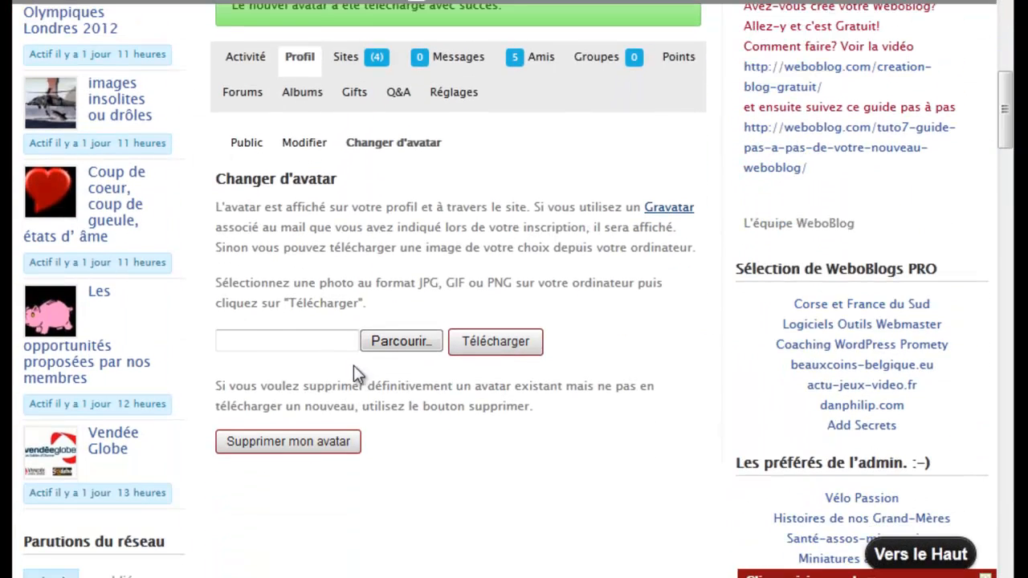
pyautogui.click(396, 344)
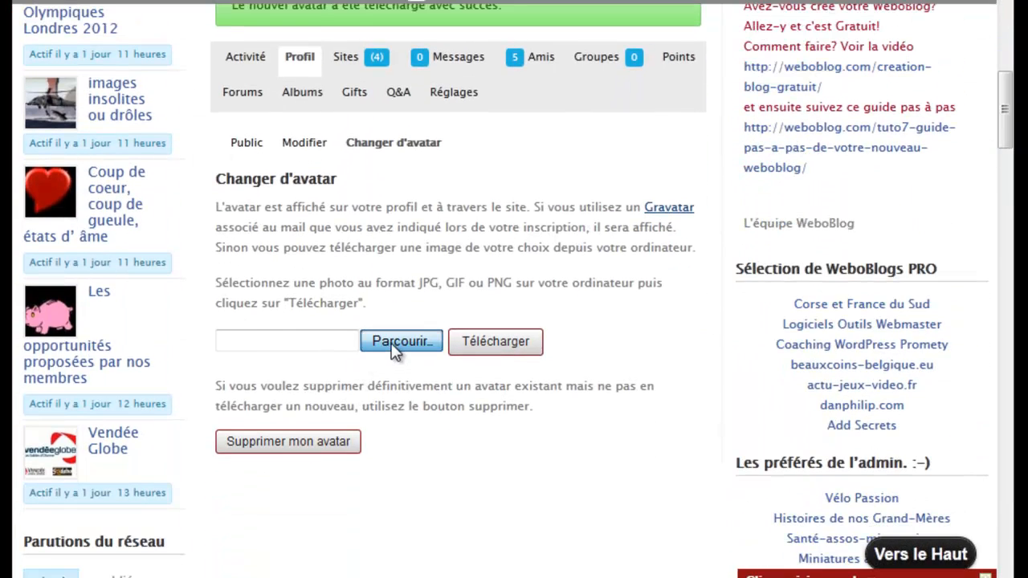
pyautogui.click(495, 344)
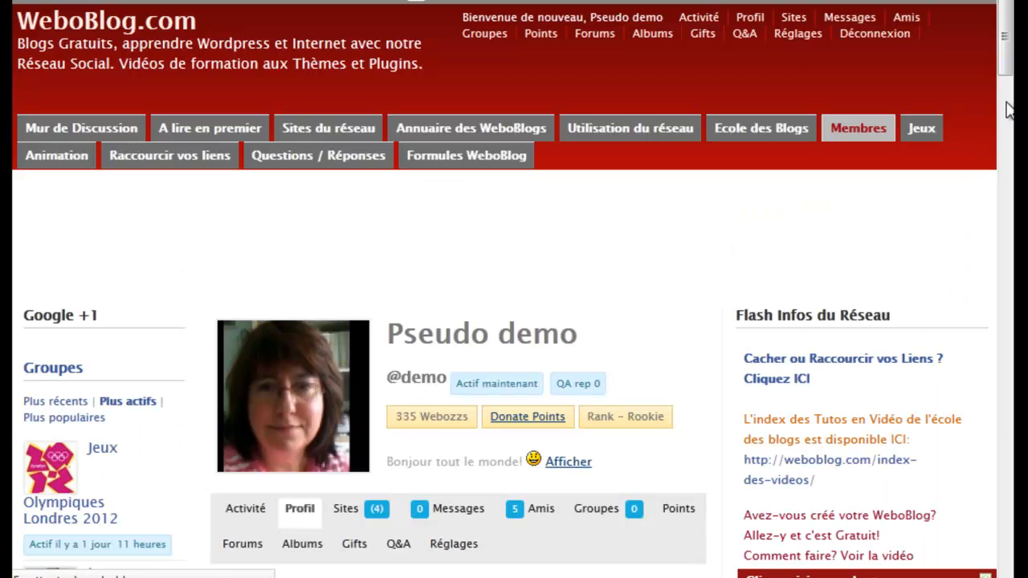
pyautogui.moveTo(1004, 67); pyautogui.dragTo(1002, 147)
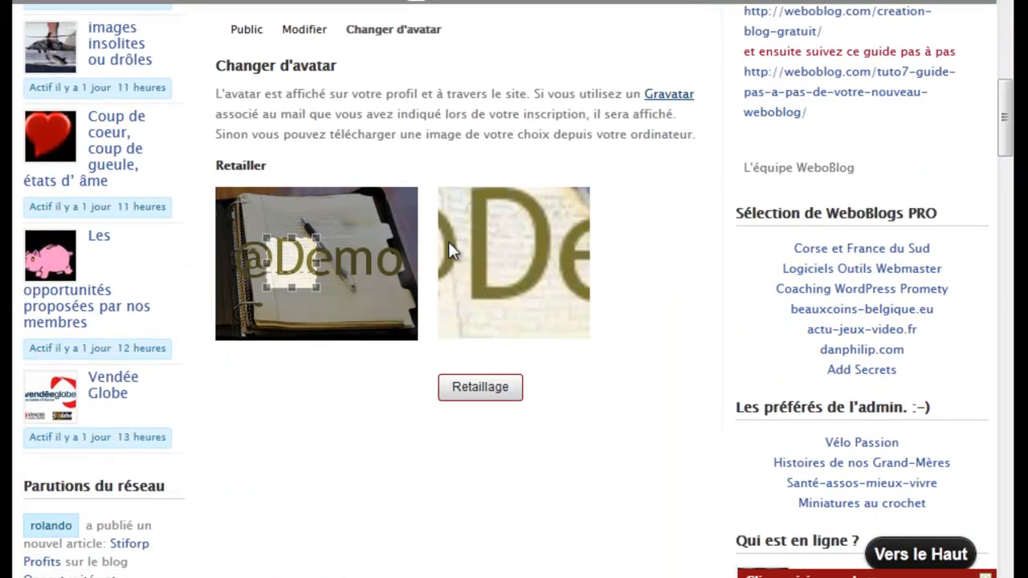
pyautogui.moveTo(318, 287); pyautogui.dragTo(369, 340)
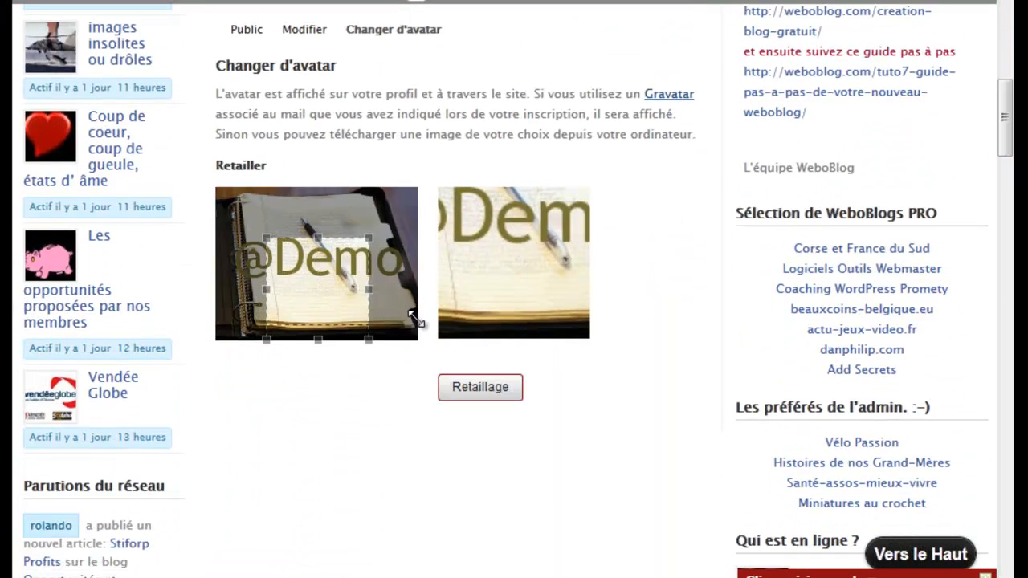
pyautogui.moveTo(317, 245); pyautogui.dragTo(315, 183)
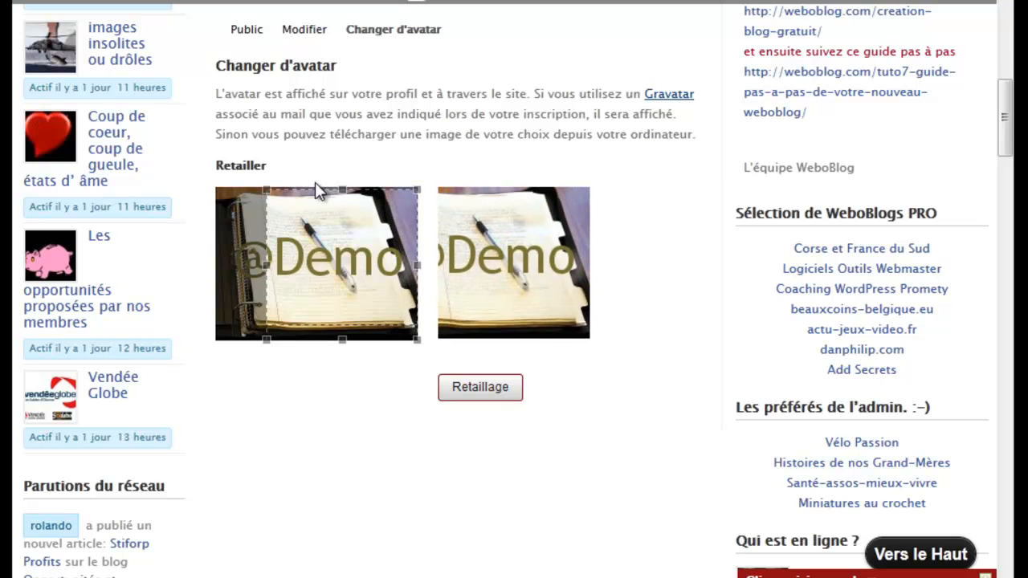
pyautogui.moveTo(342, 267); pyautogui.dragTo(323, 267)
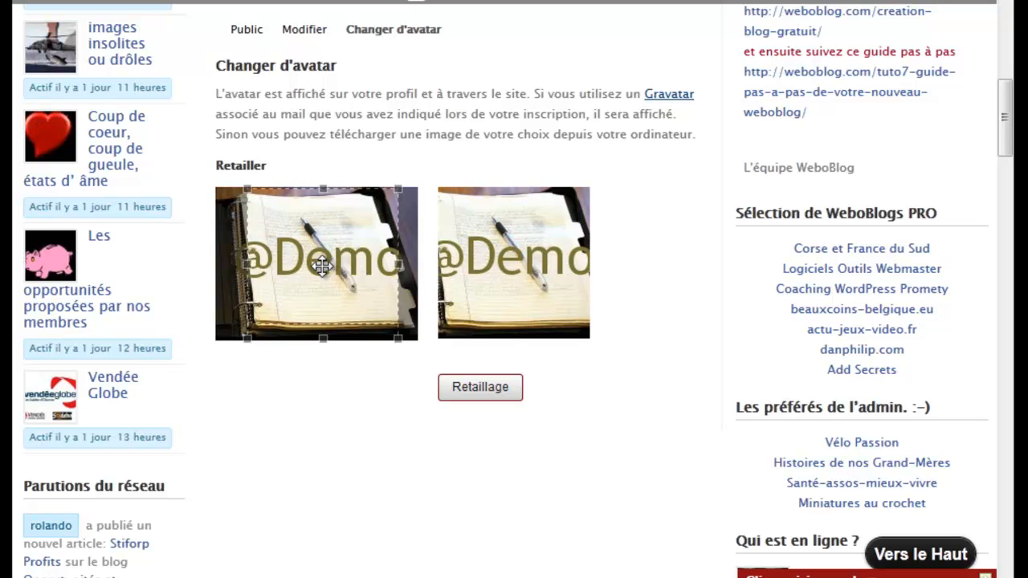
pyautogui.click(480, 390)
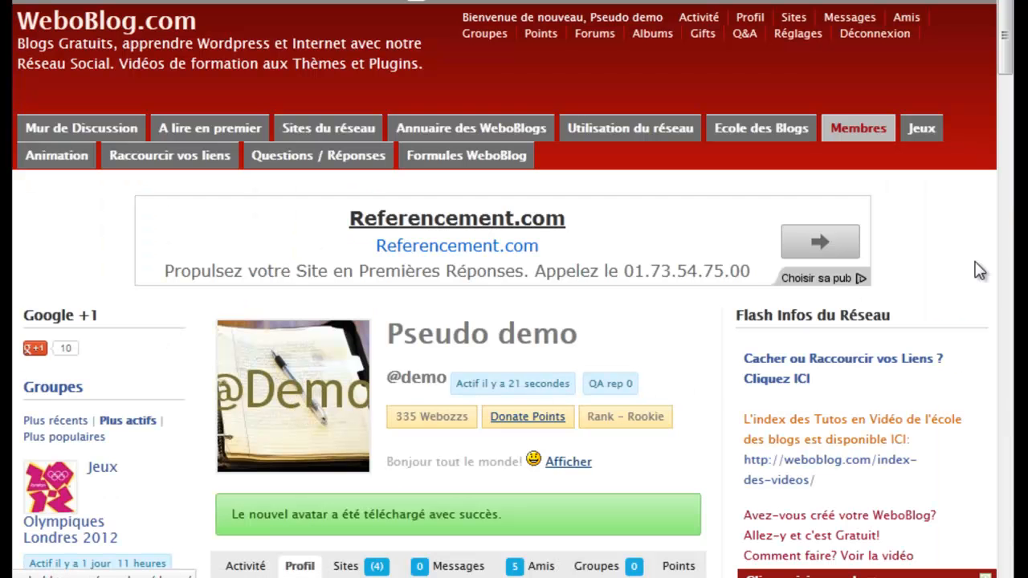
pyautogui.moveTo(1005, 60); pyautogui.dragTo(1005, 97)
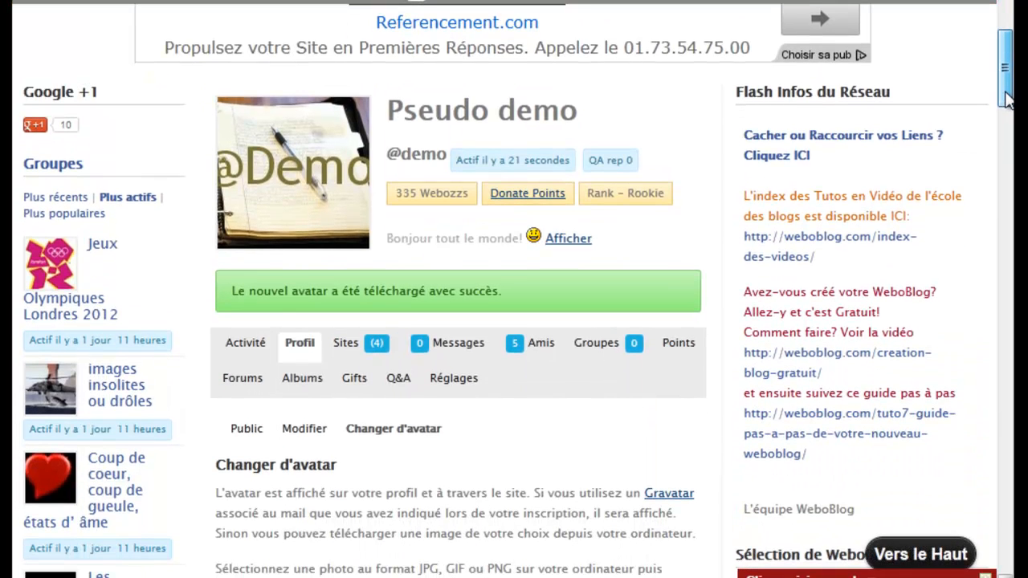
pyautogui.moveTo(1007, 98)
pyautogui.mouseDown()
pyautogui.moveTo(1009, 111)
pyautogui.moveTo(1008, 80)
pyautogui.mouseUp()
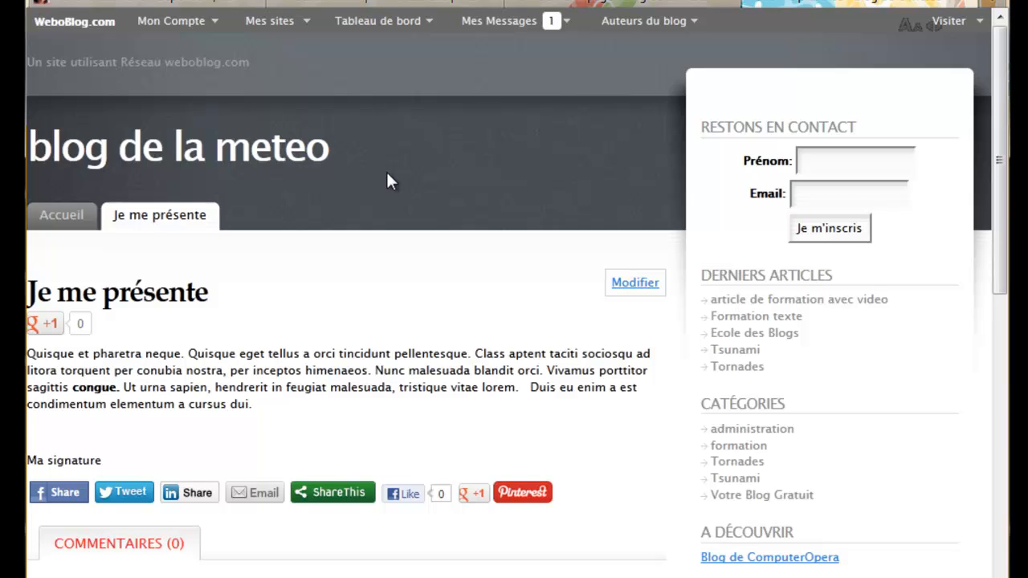
# Examine the presentation text and signature on the Je me présente page of blog de la meteo
pyautogui.moveTo(996, 249); pyautogui.dragTo(995, 256)
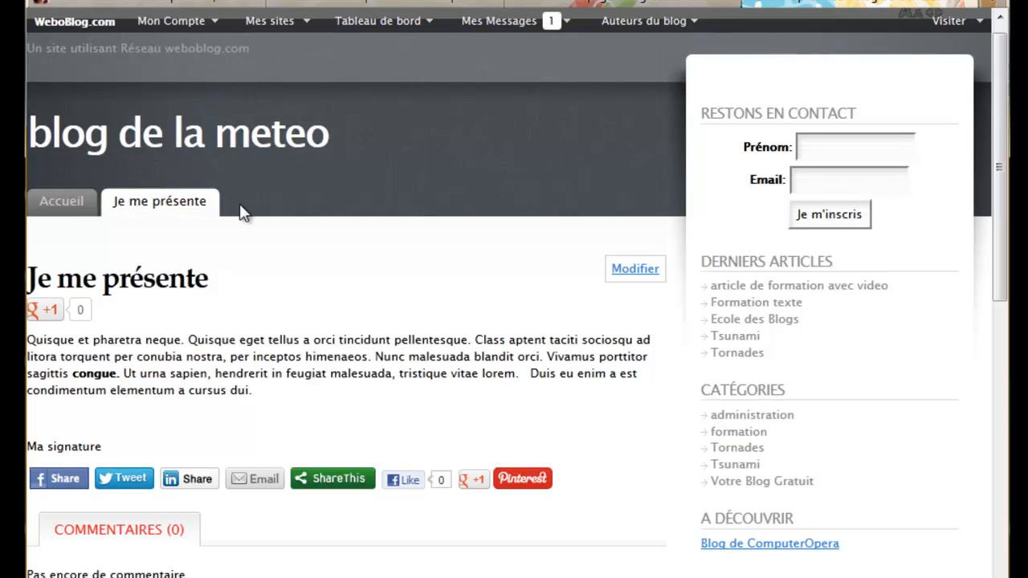
pyautogui.scroll(-1, 342, 194)
pyautogui.scroll(2, 342, 201)
pyautogui.moveTo(27, 340); pyautogui.dragTo(270, 395)
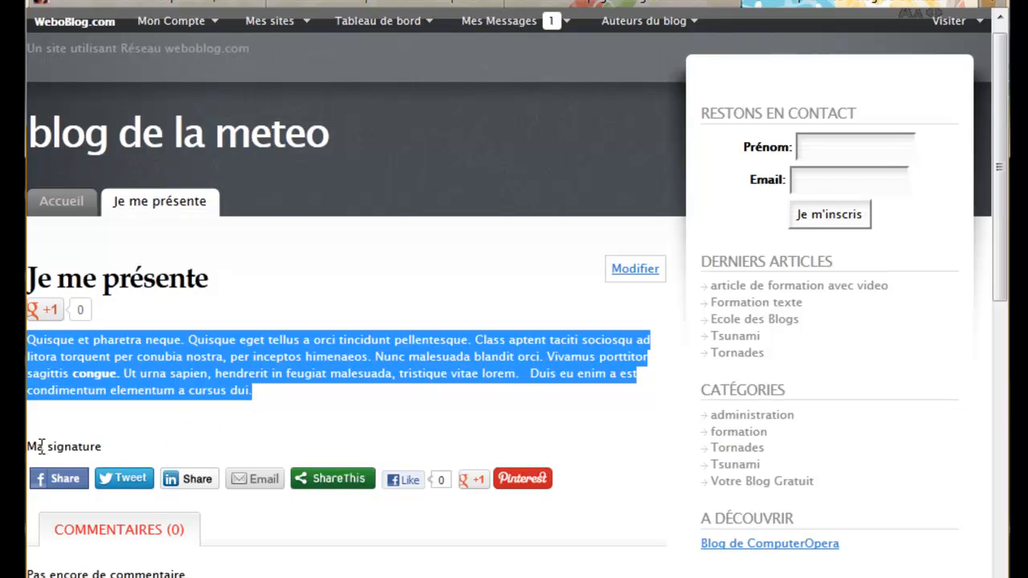
pyautogui.click(37, 350)
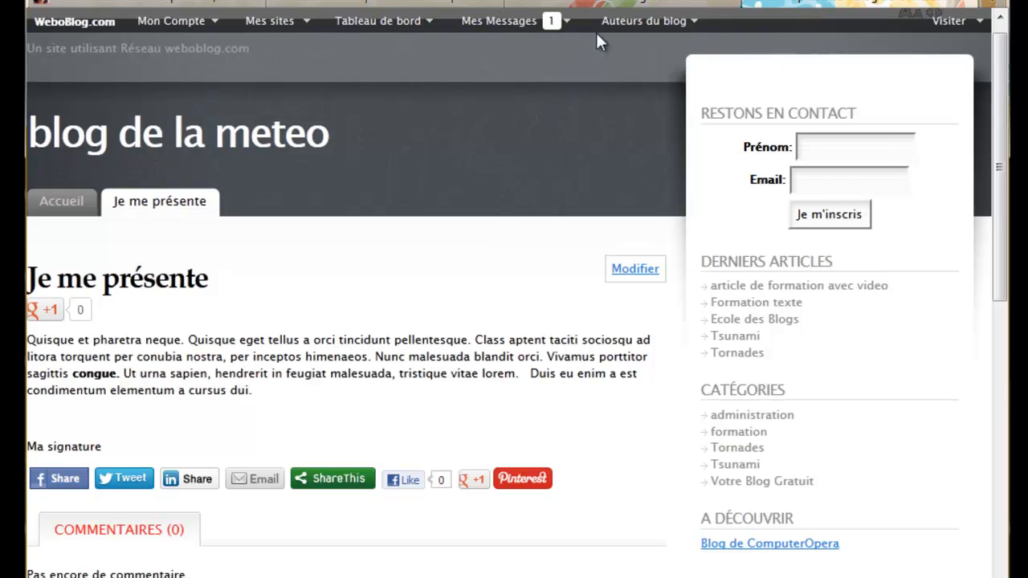
# Switch to the blog's dashboard, list all its pages, and open the Je me présente page for editing
pyautogui.click(598, 4)
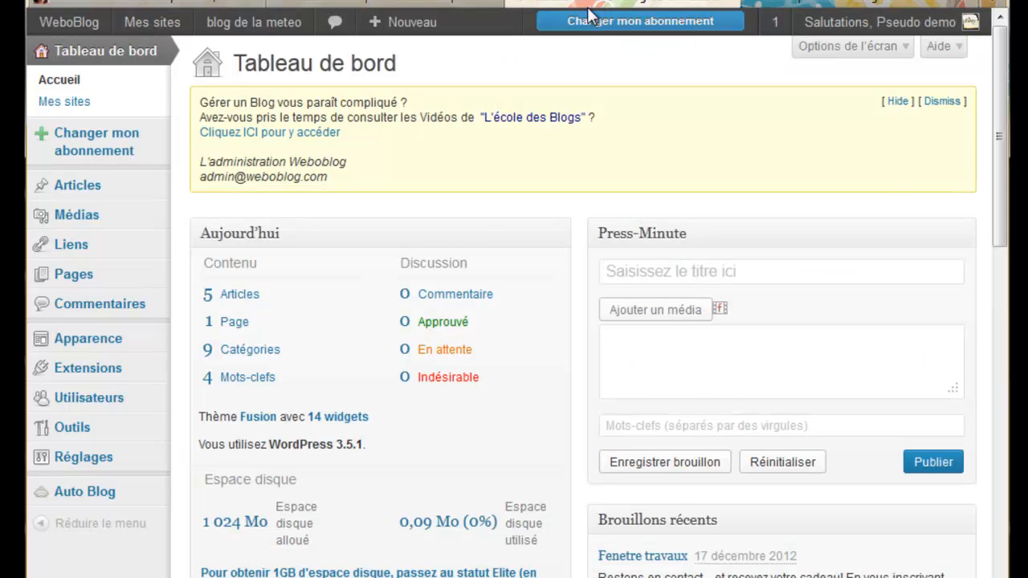
pyautogui.moveTo(85, 287)
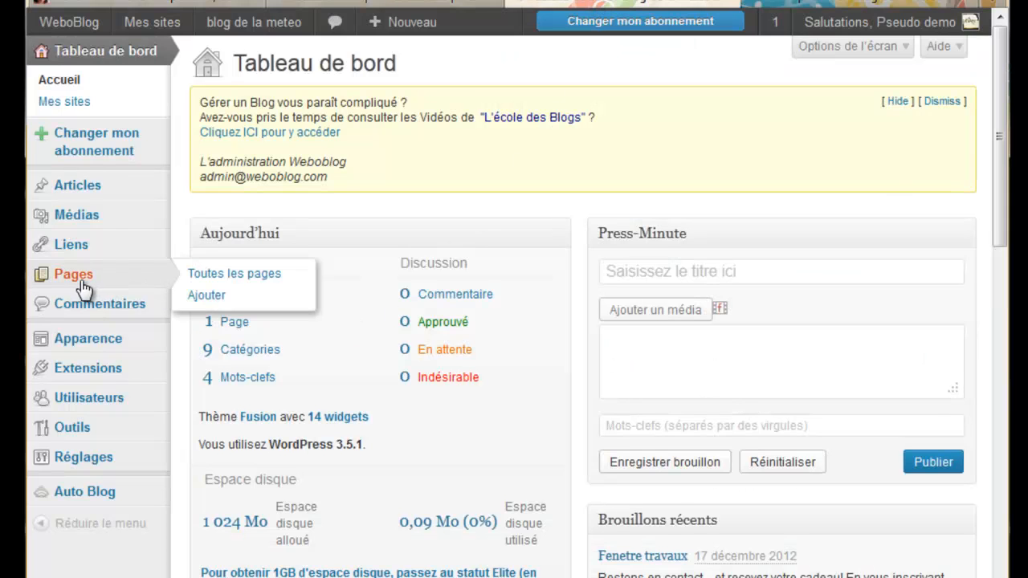
pyautogui.moveTo(68, 190)
pyautogui.click(207, 274)
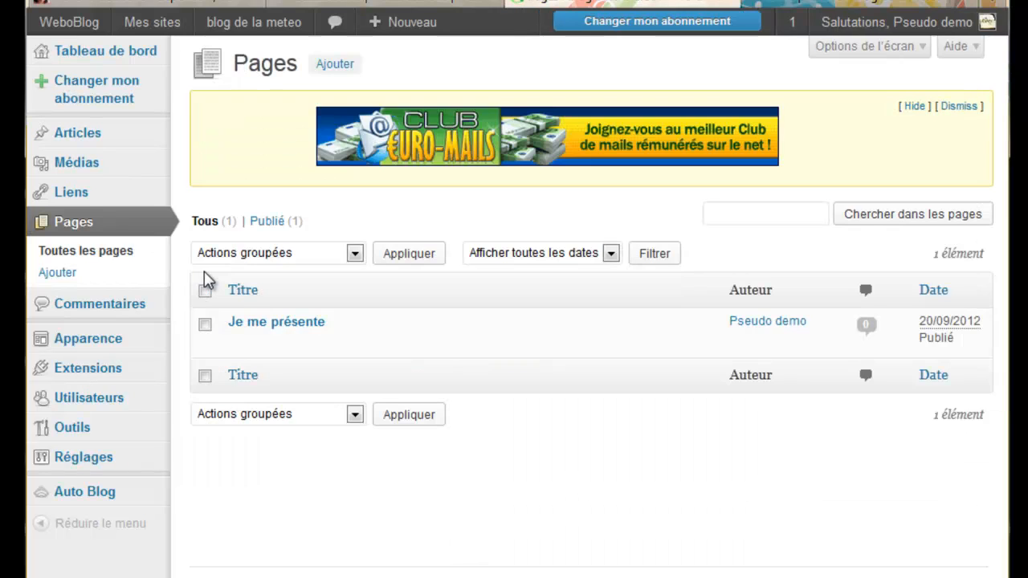
pyautogui.moveTo(259, 332)
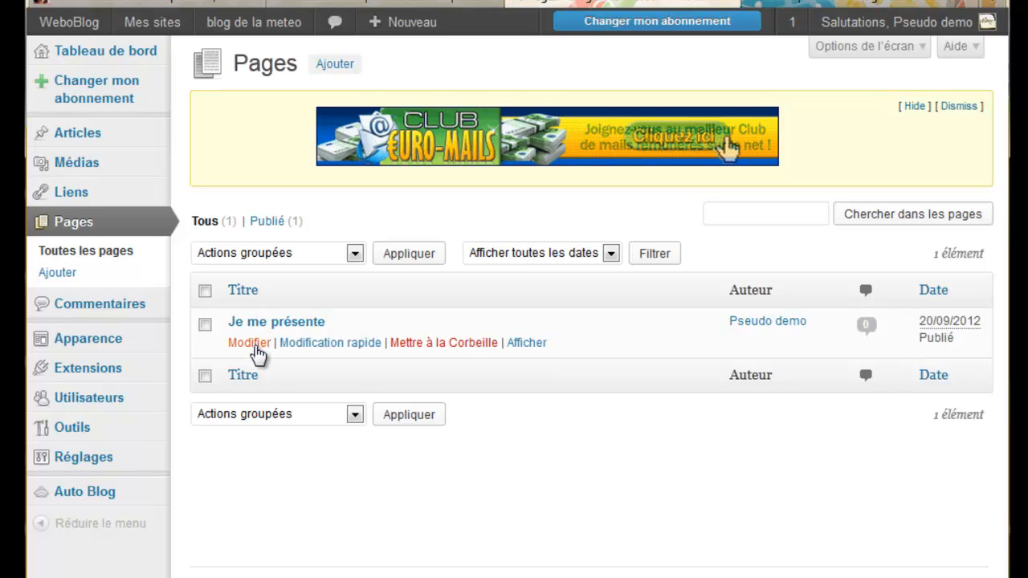
pyautogui.click(256, 347)
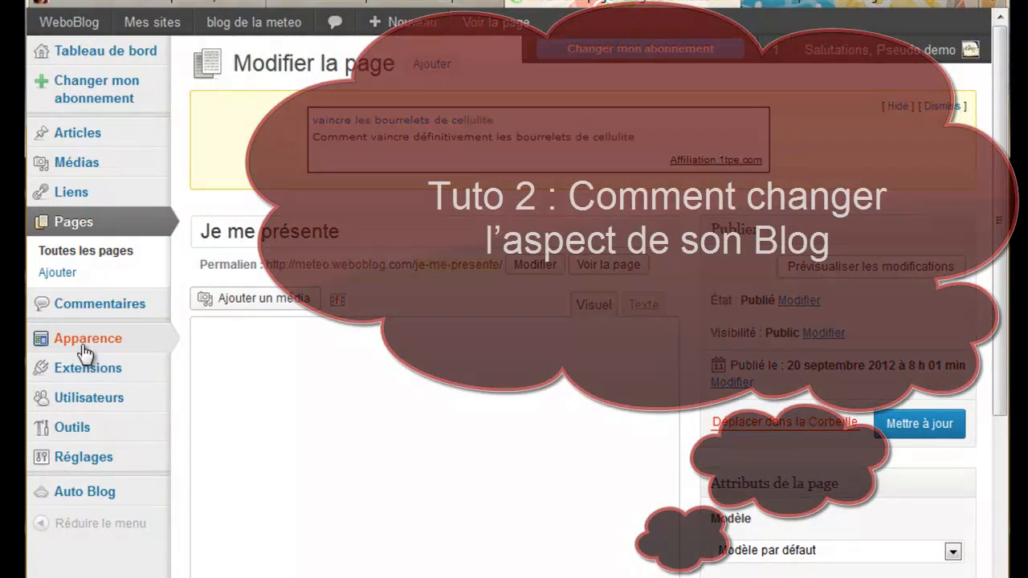
pyautogui.moveTo(83, 351)
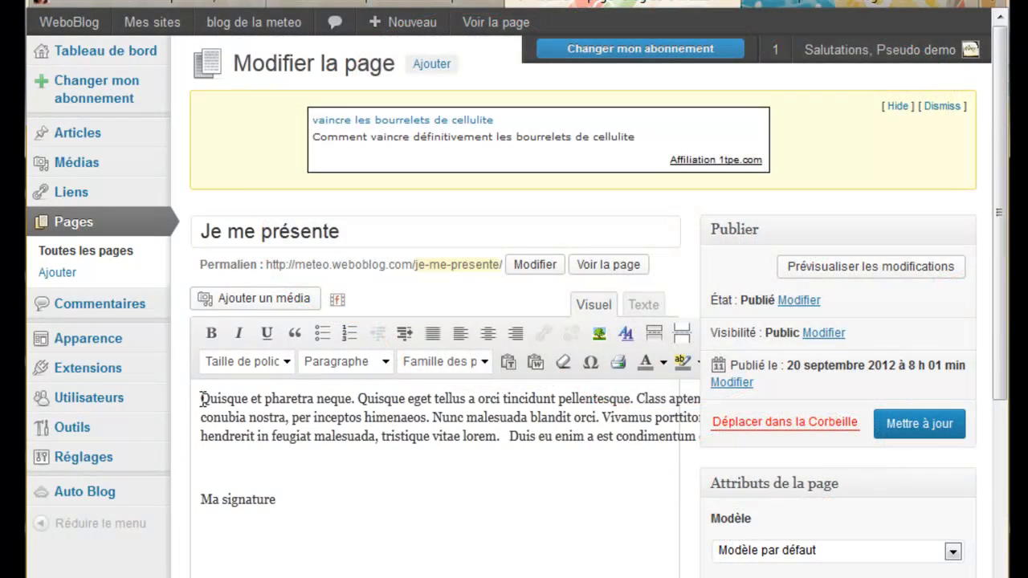
# Split the page's first paragraph before "Duis eu enim" and add an empty line between the two parts
pyautogui.click(204, 400)
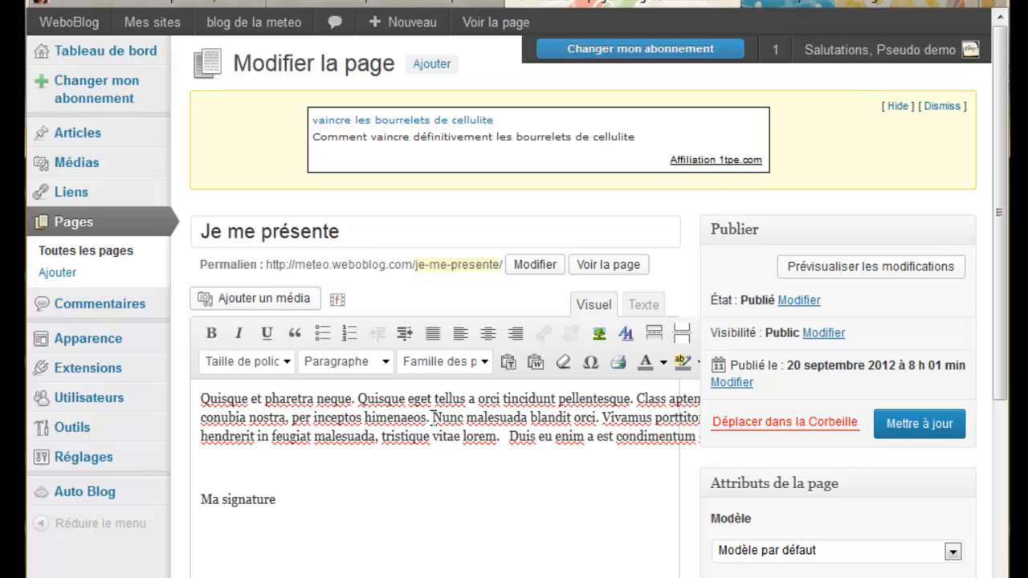
pyautogui.click(508, 438)
pyautogui.press('Return')
pyautogui.press('Return')
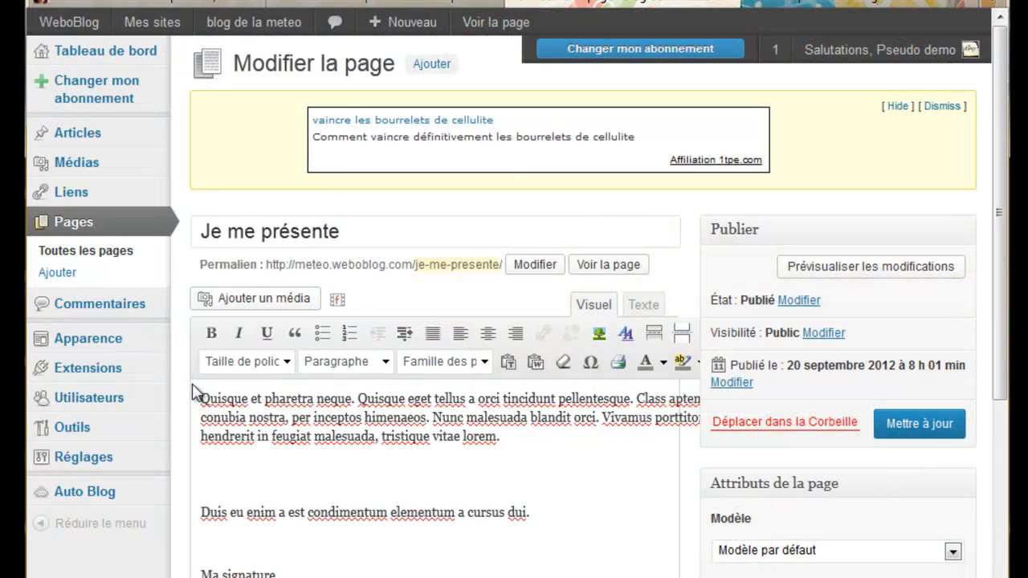
# Look through the media library from the page editor, and upload the demo1 image from the computer
pyautogui.click(245, 304)
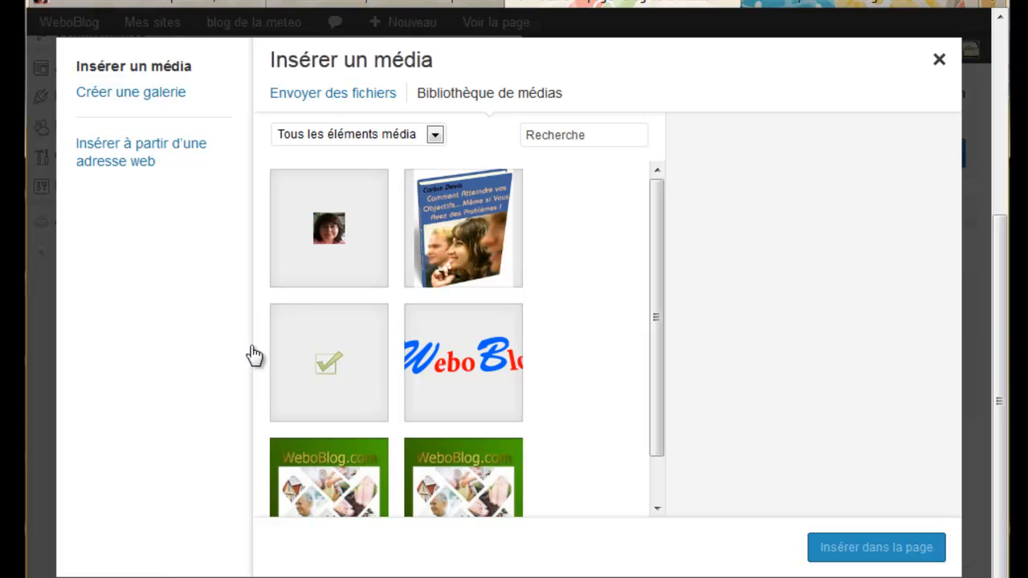
pyautogui.moveTo(665, 406); pyautogui.dragTo(651, 438)
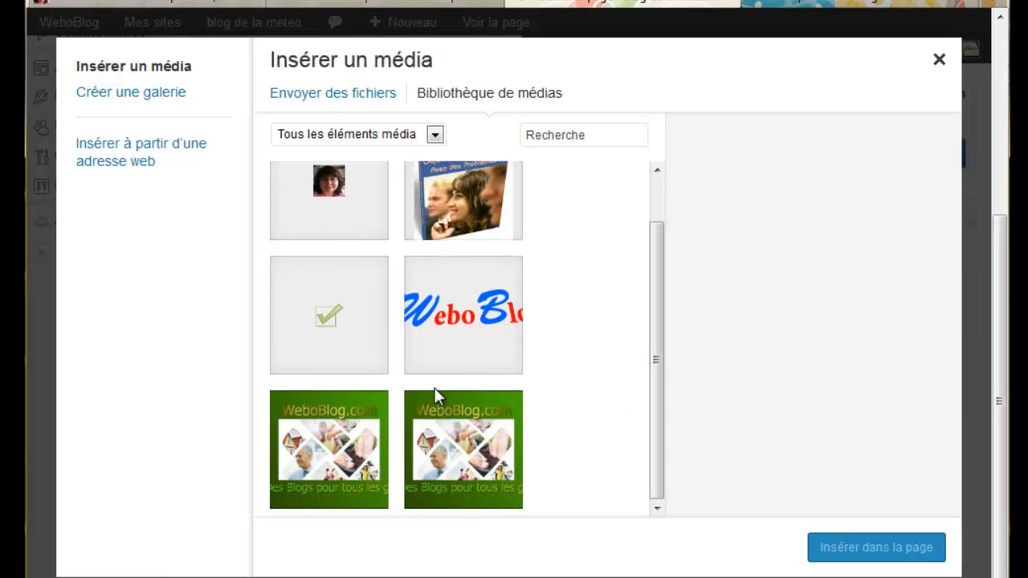
pyautogui.moveTo(661, 305); pyautogui.dragTo(658, 267)
pyautogui.moveTo(656, 251); pyautogui.dragTo(648, 339)
pyautogui.moveTo(658, 281); pyautogui.dragTo(651, 237)
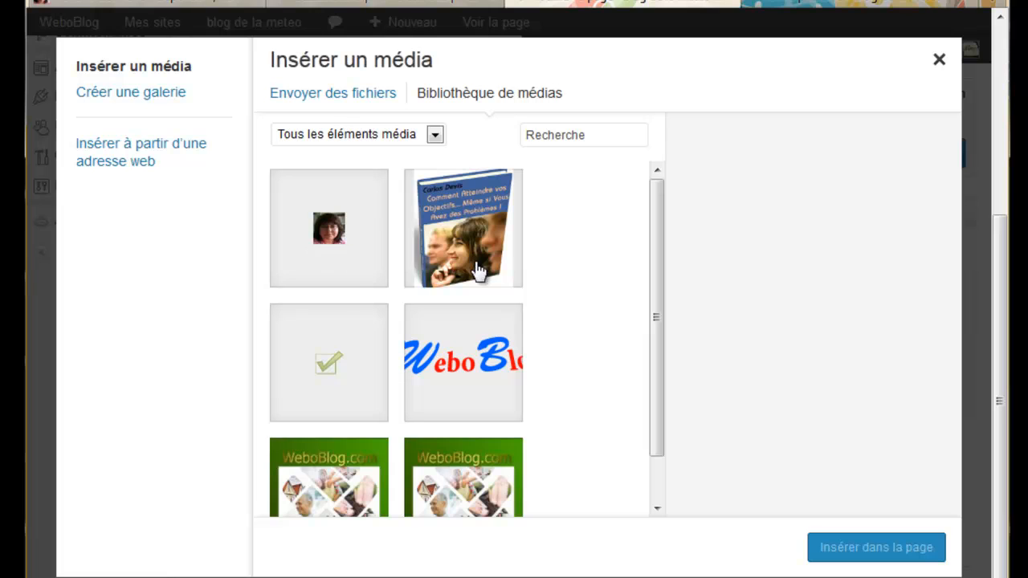
pyautogui.moveTo(657, 382); pyautogui.dragTo(661, 356)
pyautogui.click(354, 103)
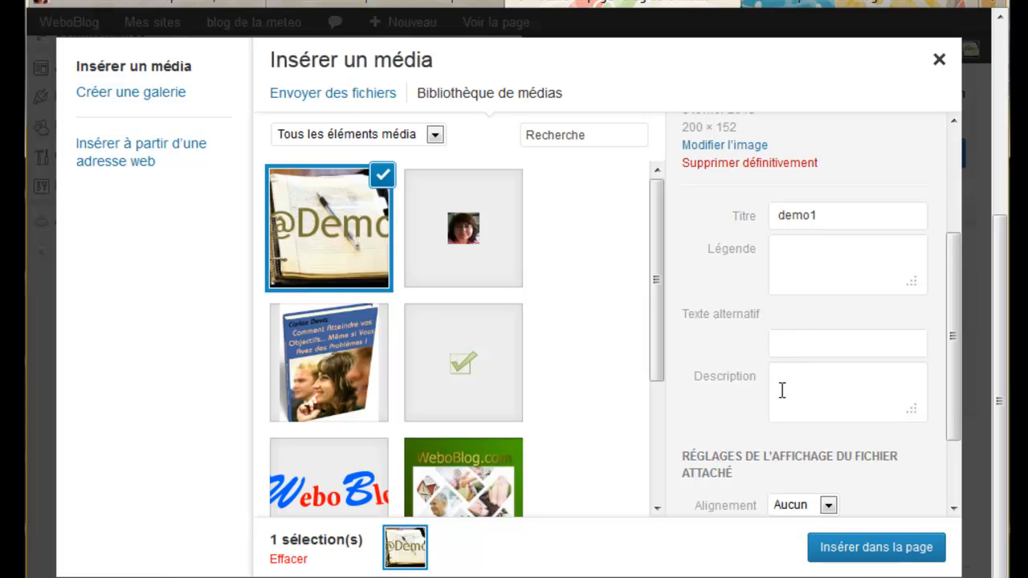
# Insert the demo1 image into the page at its original size of 200 × 152, without alignment
pyautogui.moveTo(954, 405); pyautogui.dragTo(953, 474)
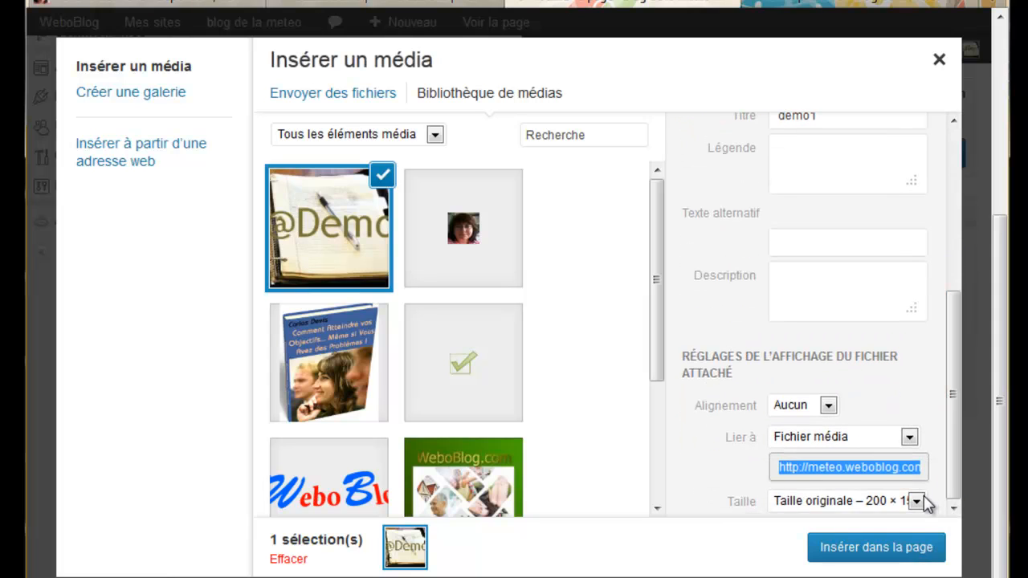
pyautogui.click(917, 502)
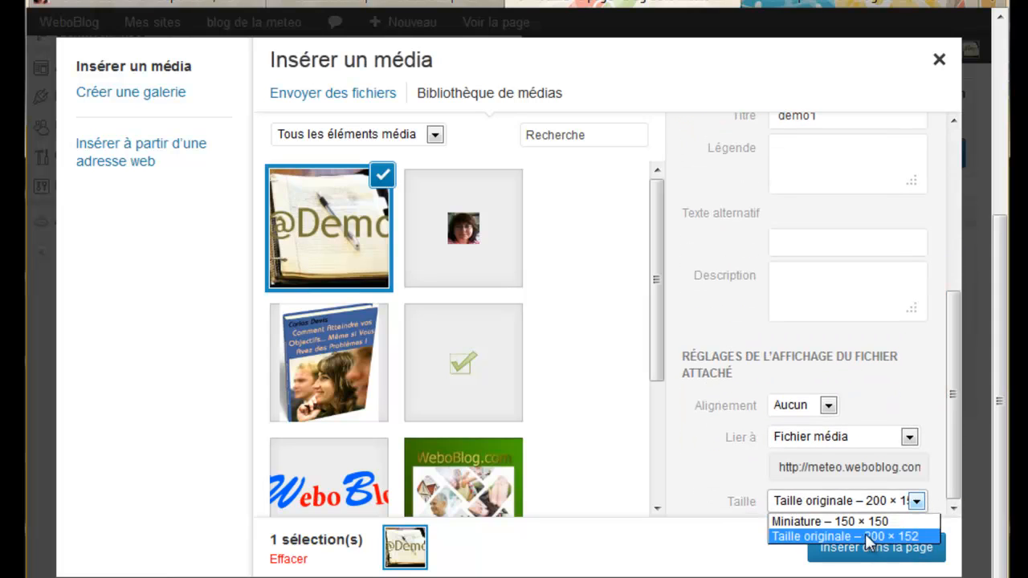
pyautogui.click(839, 540)
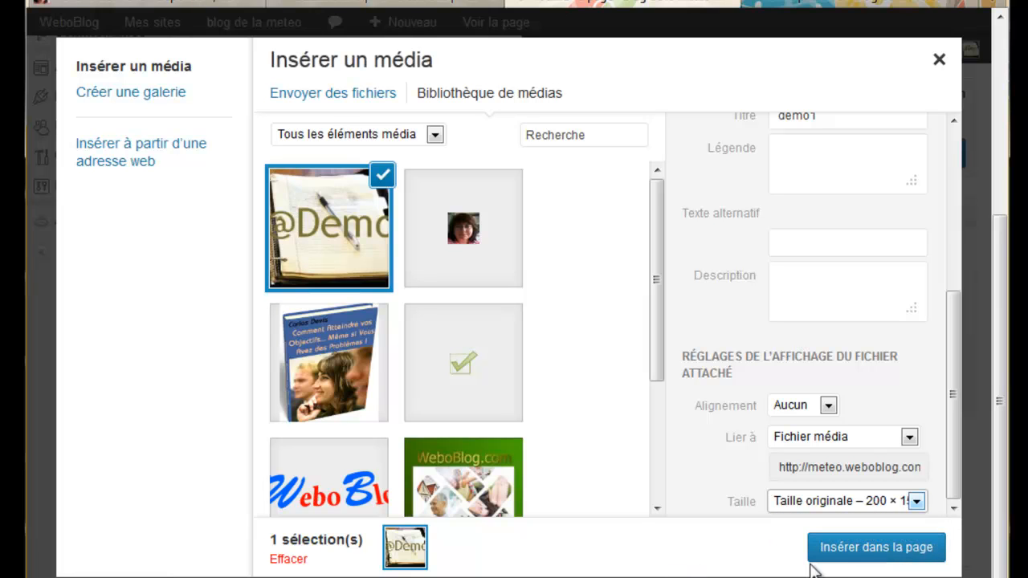
pyautogui.click(843, 556)
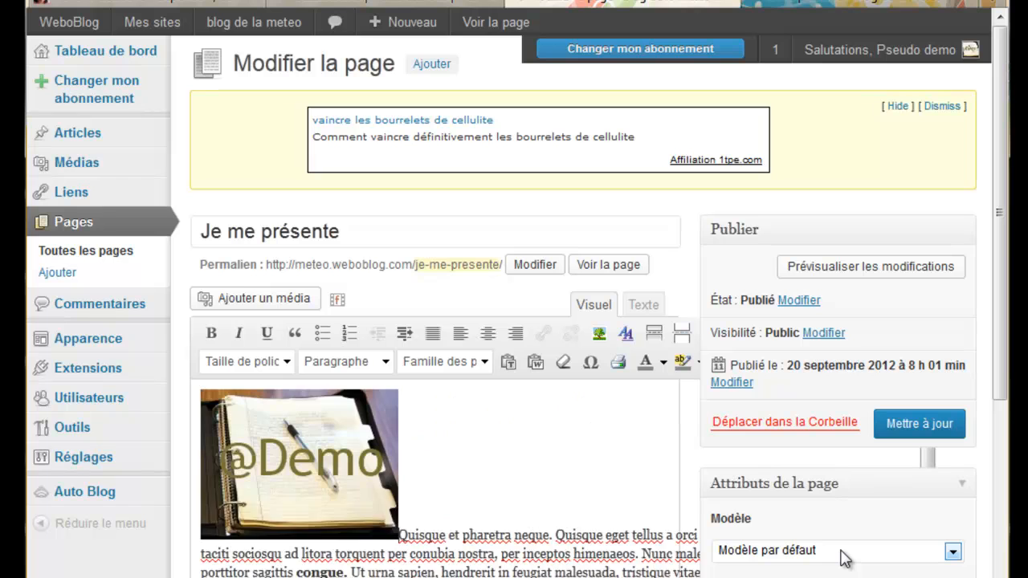
# Open the settings of the inserted notebook image and set its link target to none
pyautogui.moveTo(1001, 303); pyautogui.dragTo(995, 397)
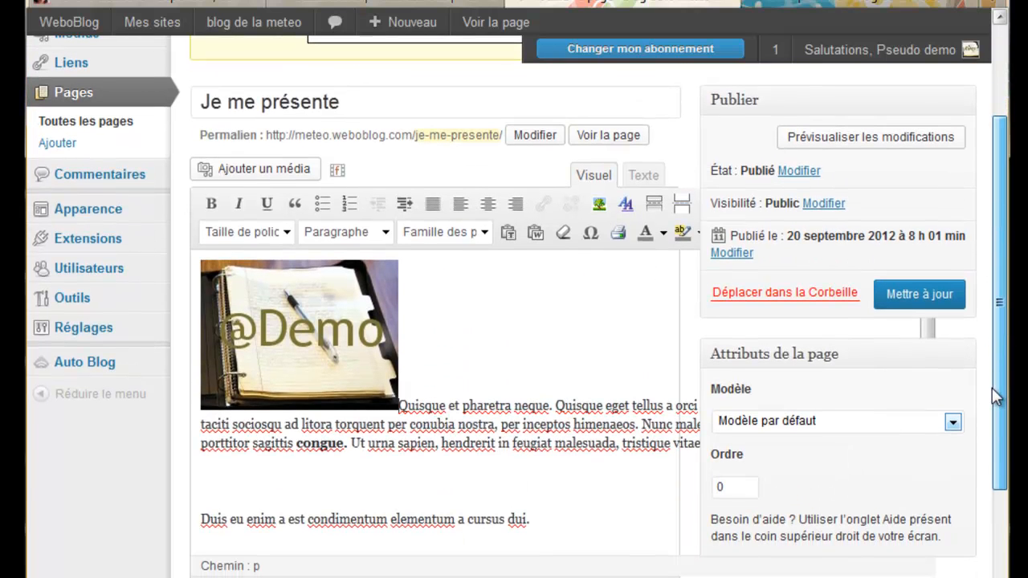
pyautogui.click(291, 351)
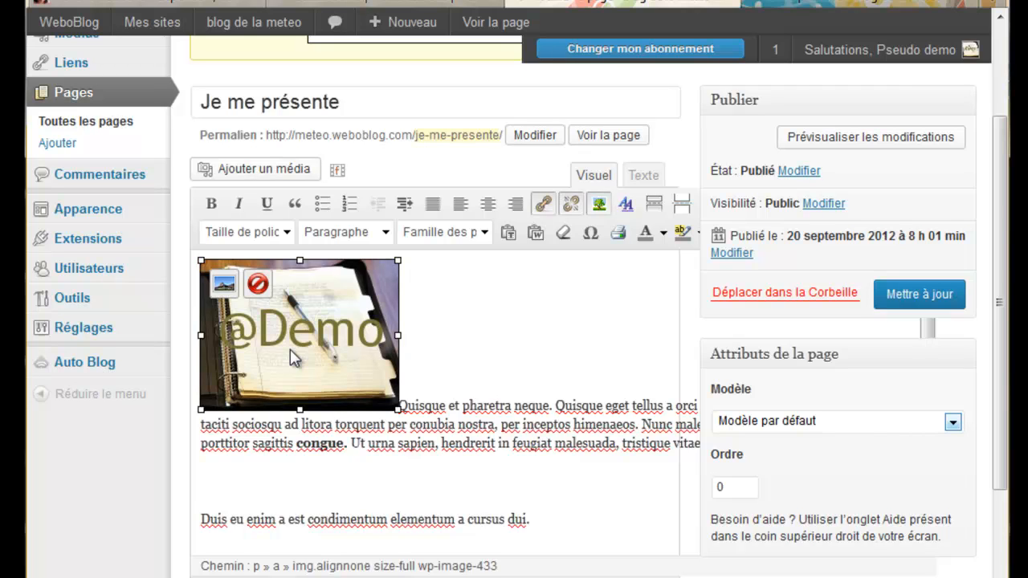
pyautogui.click(222, 288)
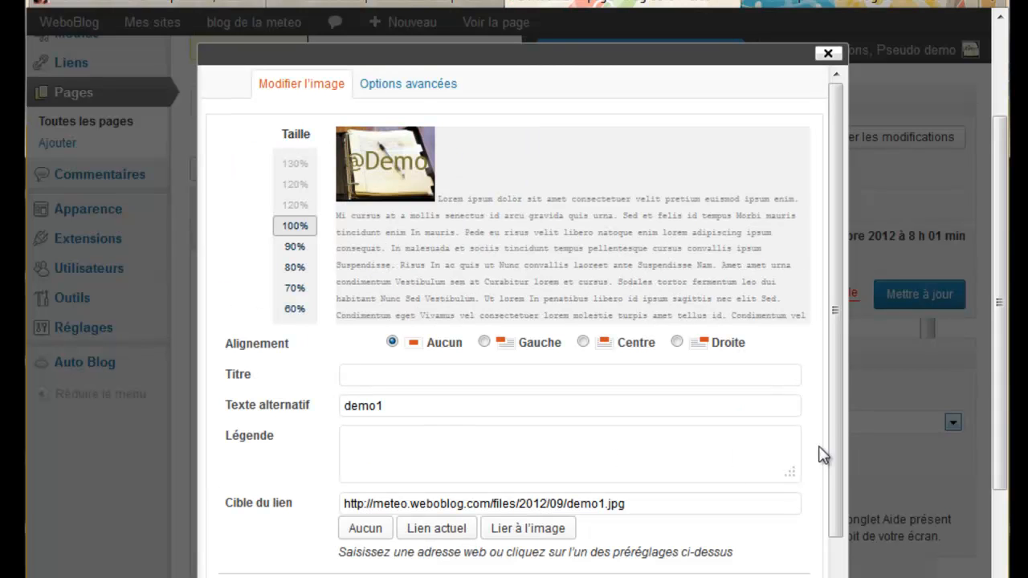
pyautogui.moveTo(833, 413); pyautogui.dragTo(835, 464)
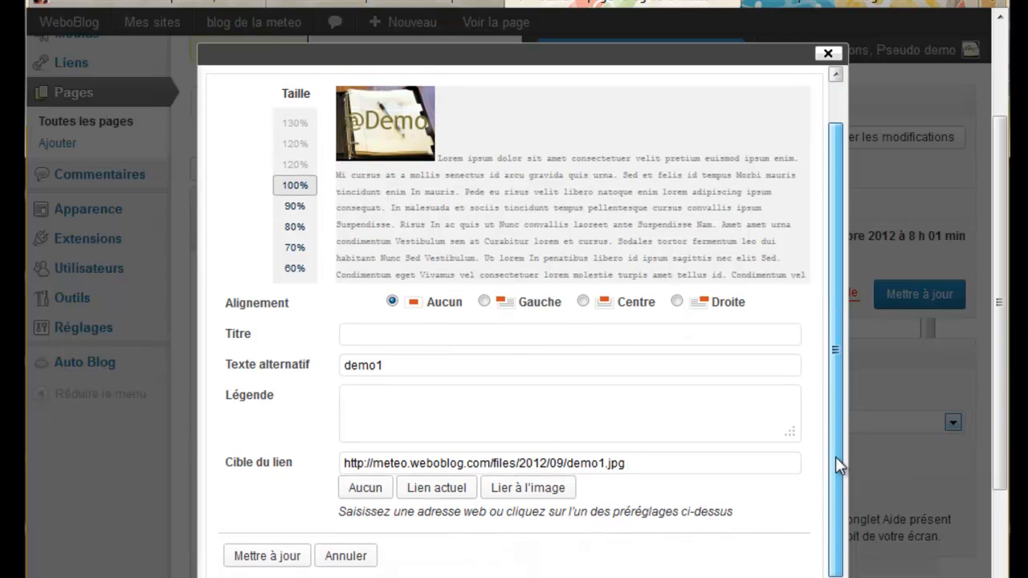
pyautogui.click(363, 490)
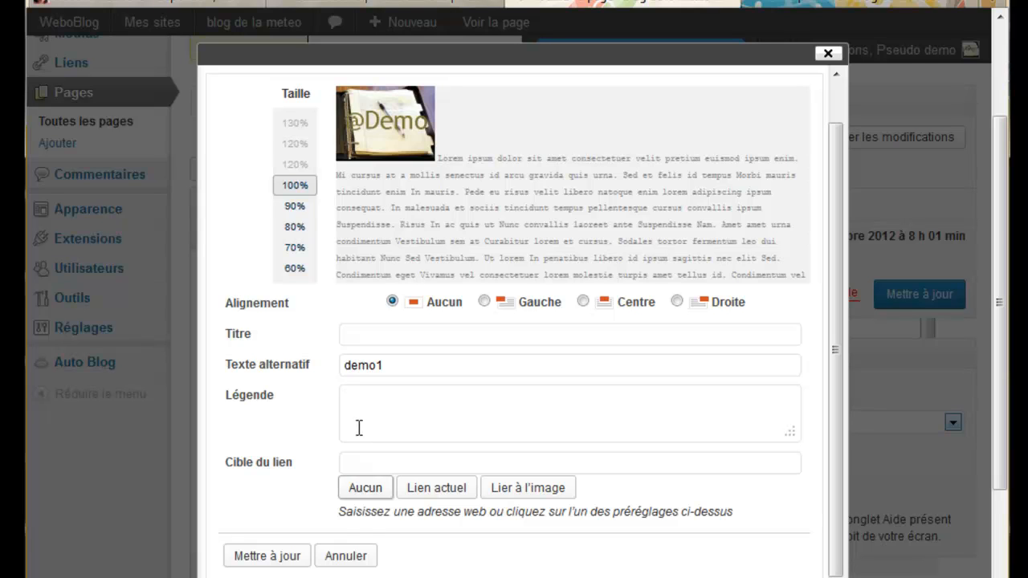
# Set the image's border to 0 in its advanced options and review the advanced link options
pyautogui.scroll(2, 358, 421)
pyautogui.click(396, 95)
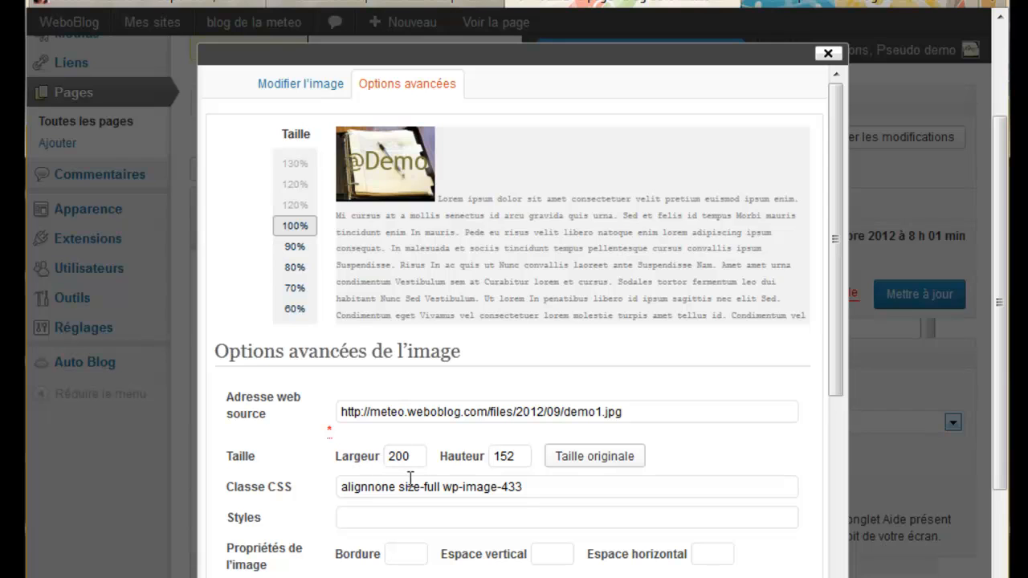
pyautogui.moveTo(835, 375); pyautogui.dragTo(835, 479)
pyautogui.click(410, 405)
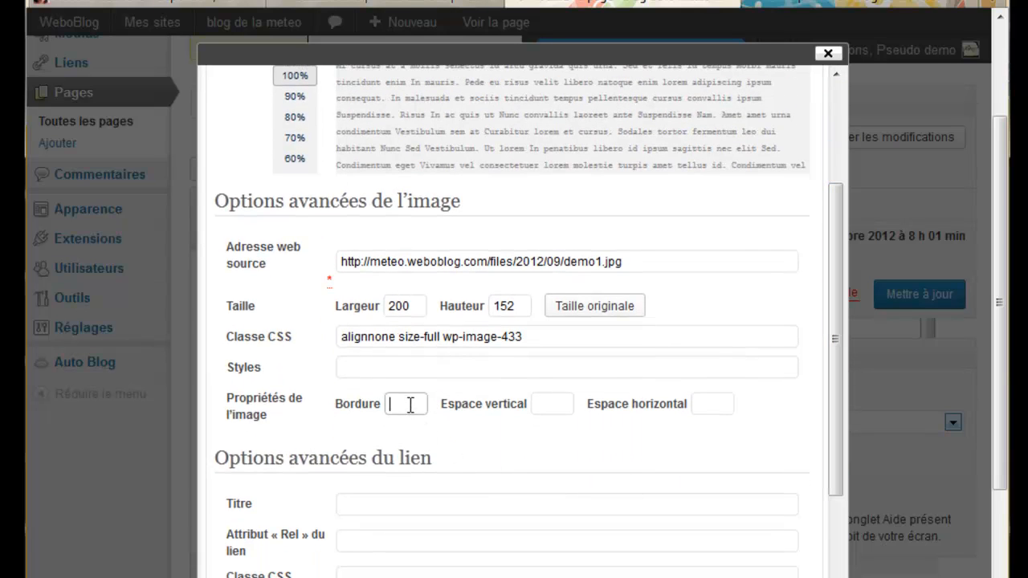
pyautogui.write('0')
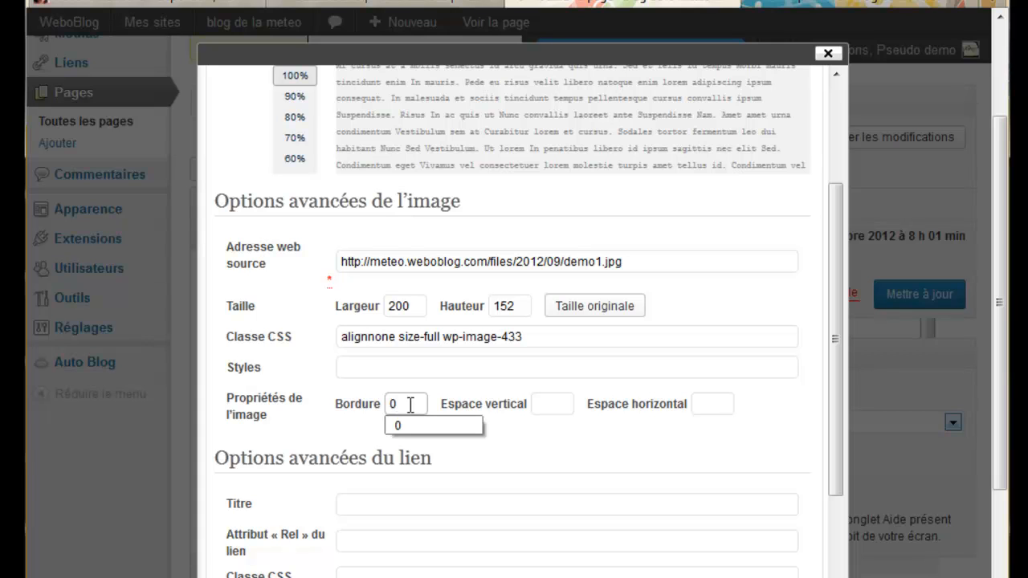
pyautogui.scroll(-3, 342, 333)
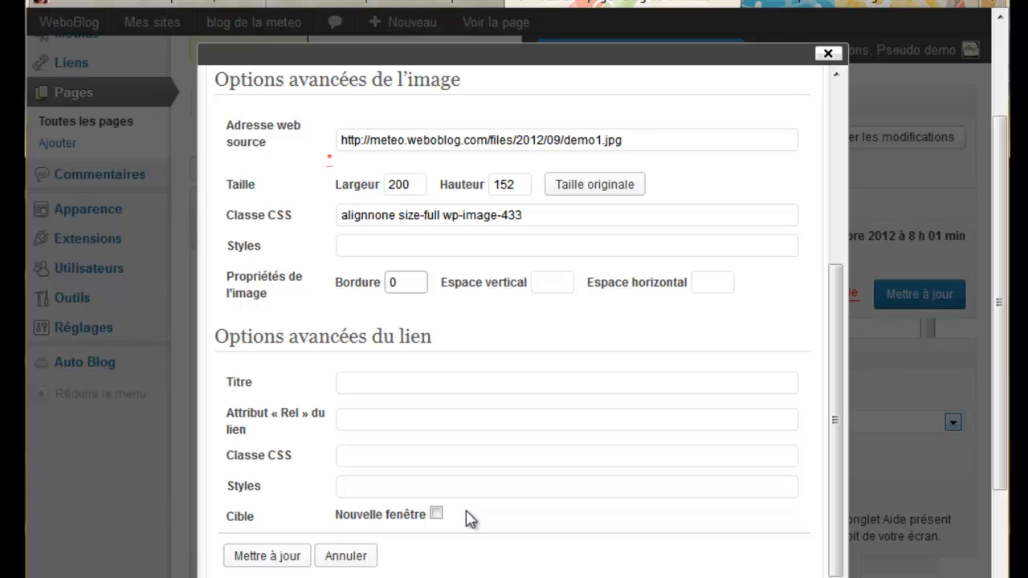
pyautogui.moveTo(837, 514); pyautogui.dragTo(819, 294)
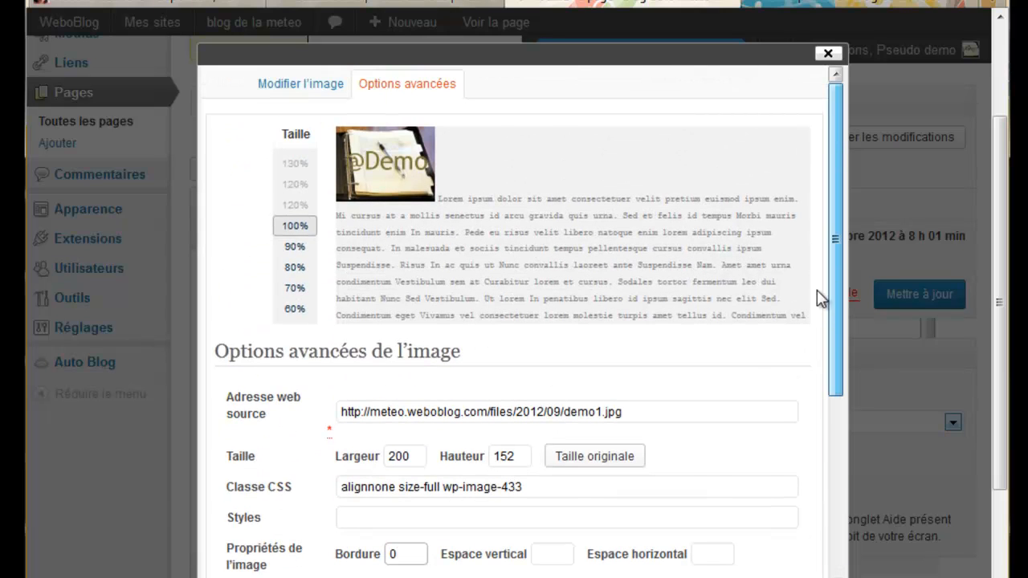
# Align the page's notebook image to the left (Gauche) and apply the image settings
pyautogui.click(281, 90)
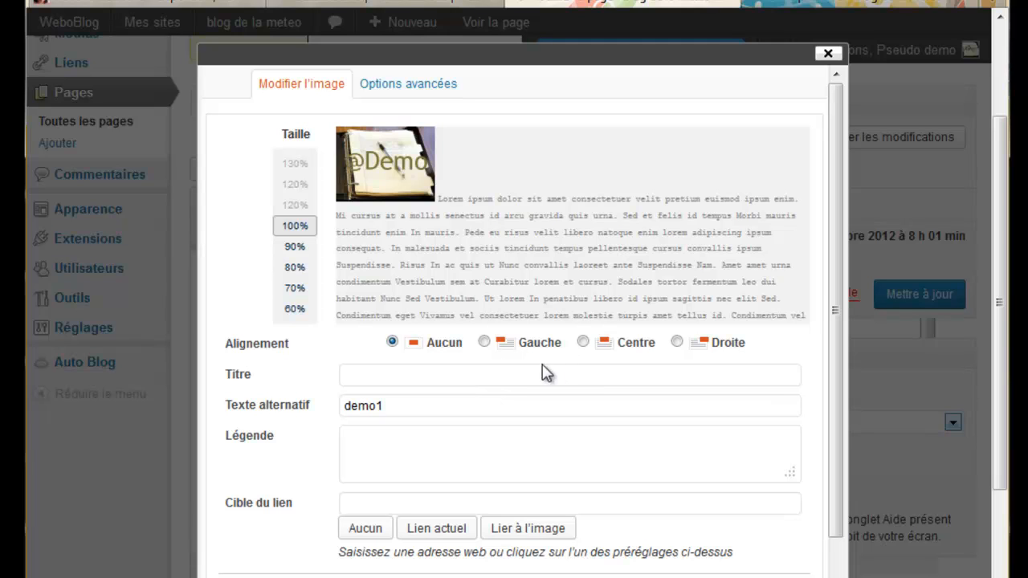
pyautogui.click(485, 341)
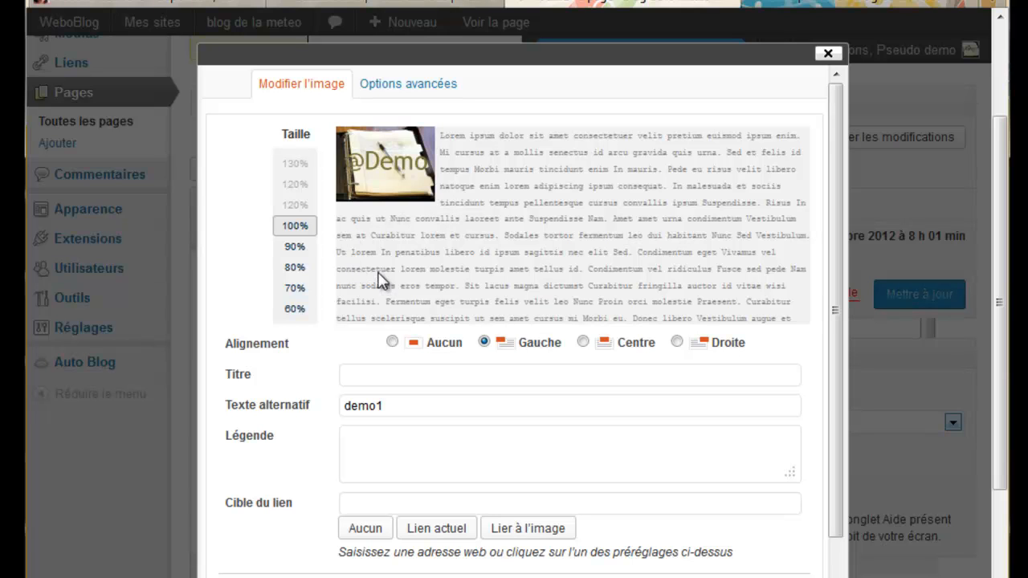
pyautogui.scroll(-1, 839, 416)
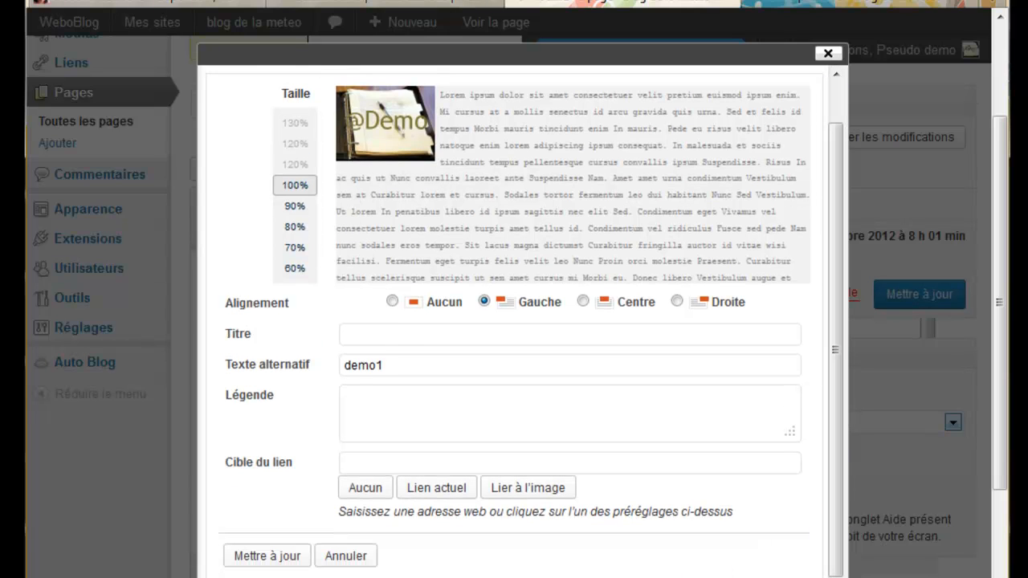
pyautogui.click(257, 557)
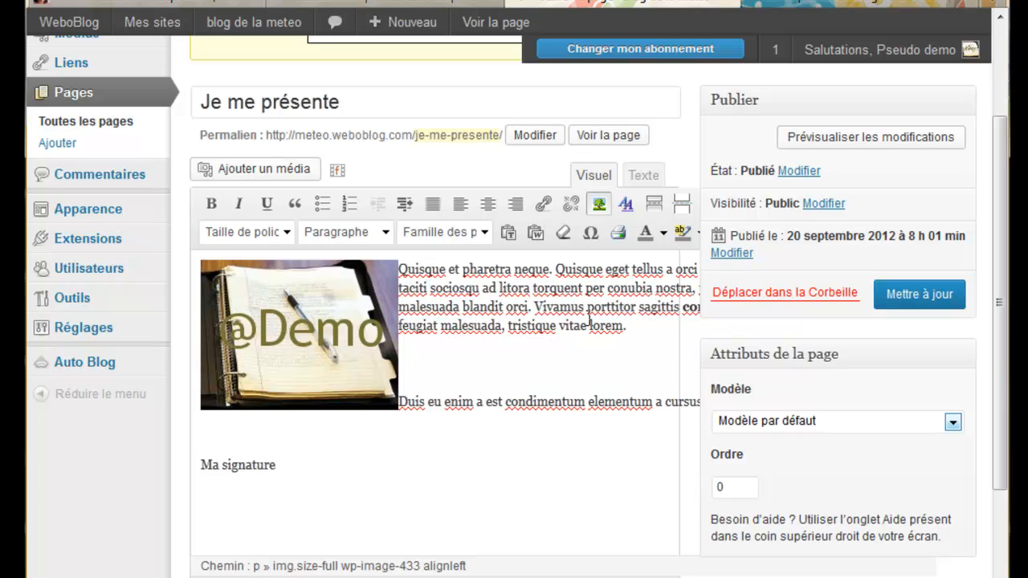
# Break the text beside the image into separate paragraphs after "pharetra neque." and "per inceptos himenaeos.", without an extra blank line
pyautogui.moveTo(1008, 418); pyautogui.dragTo(827, 419)
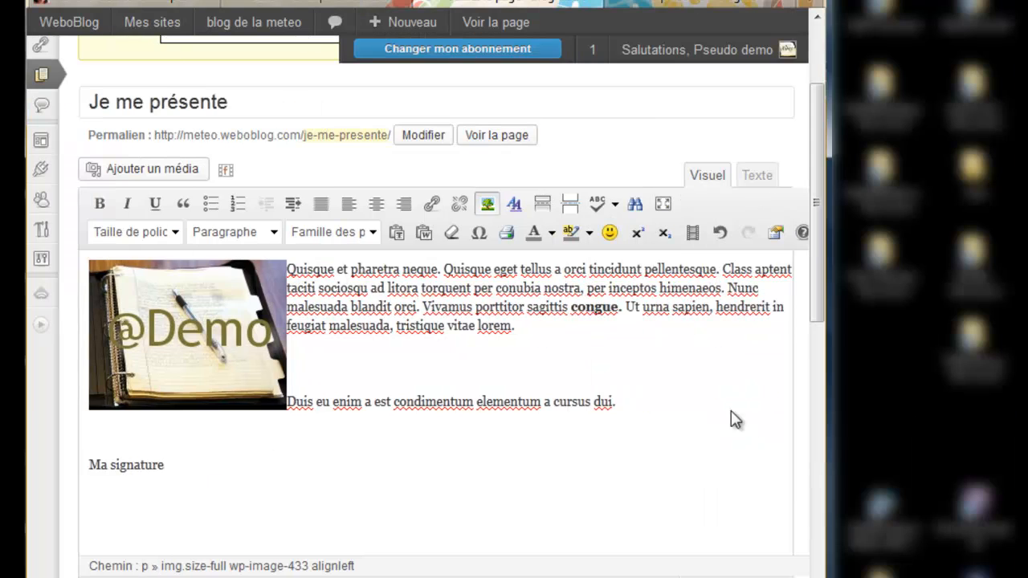
pyautogui.click(444, 271)
pyautogui.press('Return')
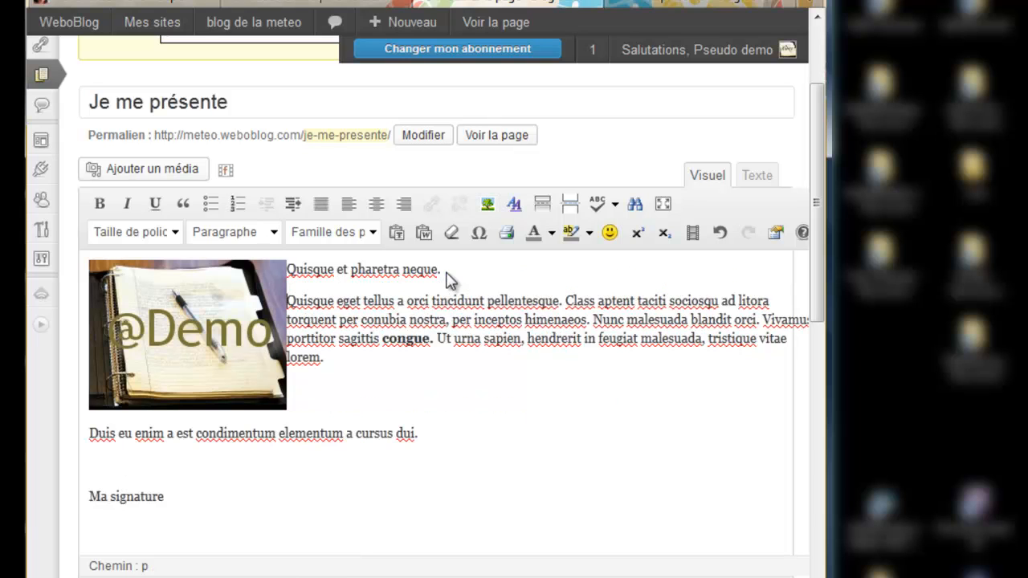
pyautogui.click(592, 322)
pyautogui.press('Return')
pyautogui.press('Return')
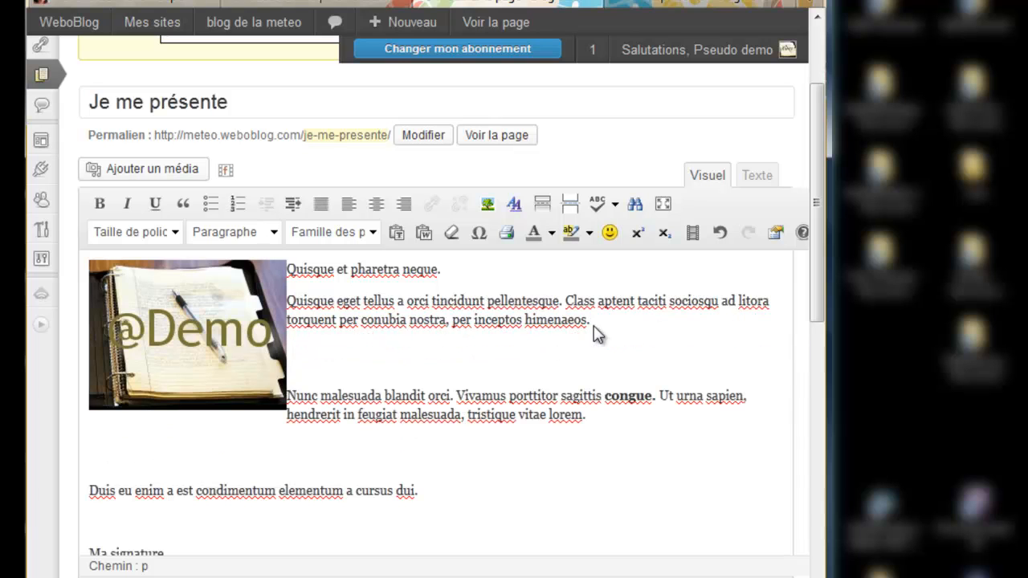
pyautogui.click(598, 340)
pyautogui.press('Delete')
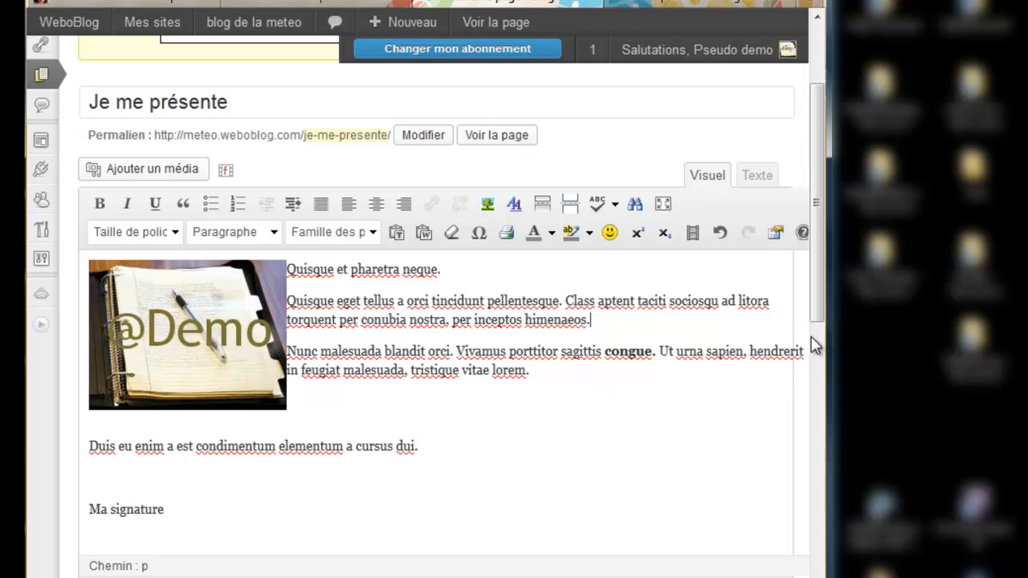
# Update the page and review how the text sits beside the image on the refreshed public Je me présente page
pyautogui.moveTo(818, 306); pyautogui.dragTo(821, 421)
pyautogui.click(733, 566)
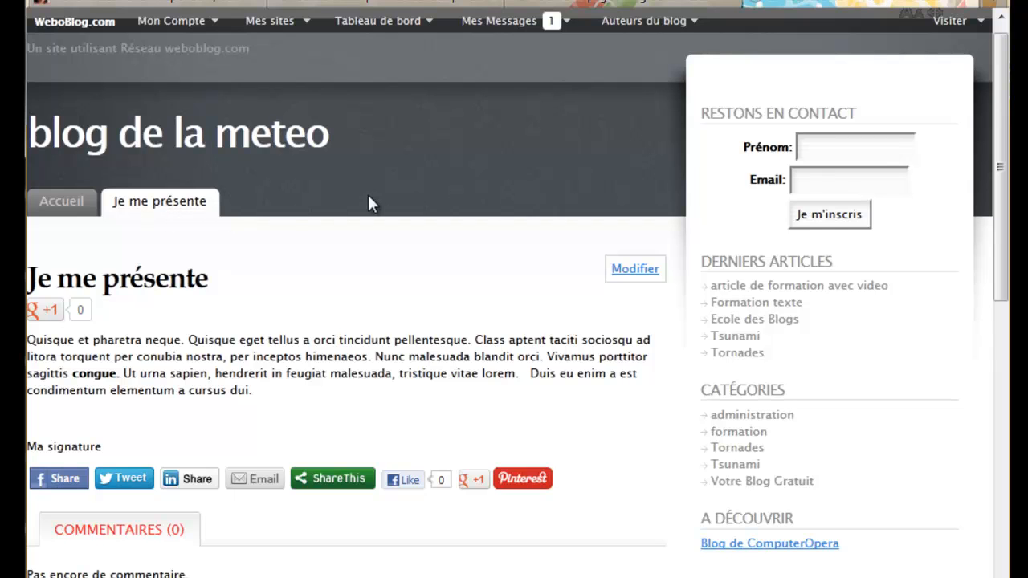
pyautogui.press('F5')
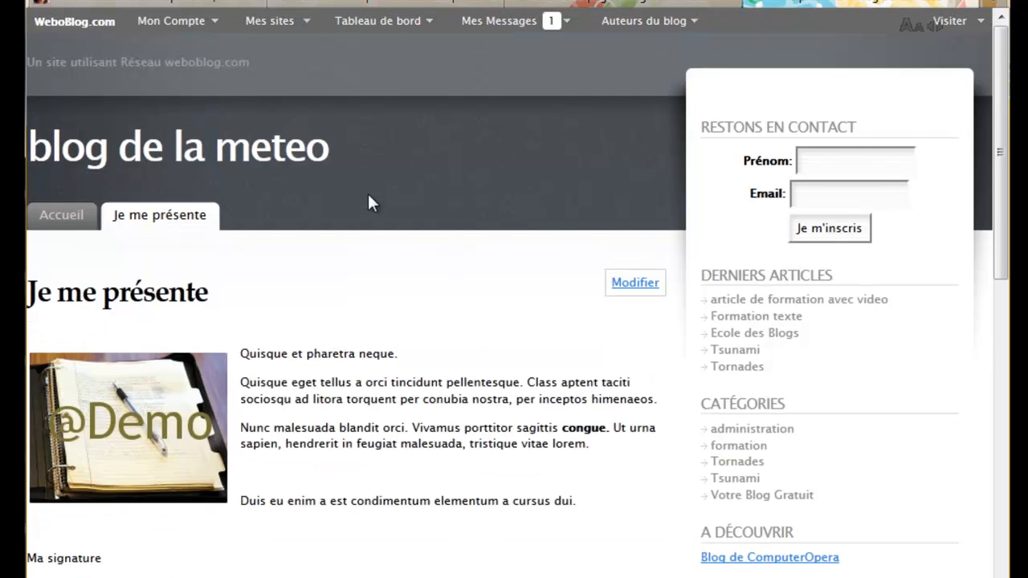
pyautogui.scroll(-1, 394, 279)
pyautogui.scroll(-1, 394, 285)
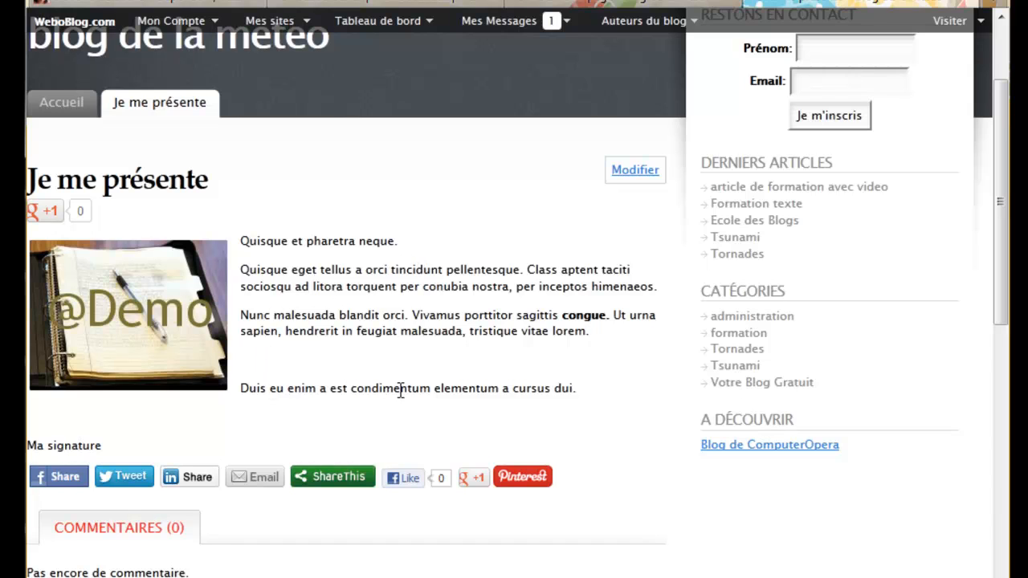
pyautogui.tripleClick(573, 389)
pyautogui.moveTo(460, 369); pyautogui.dragTo(243, 243)
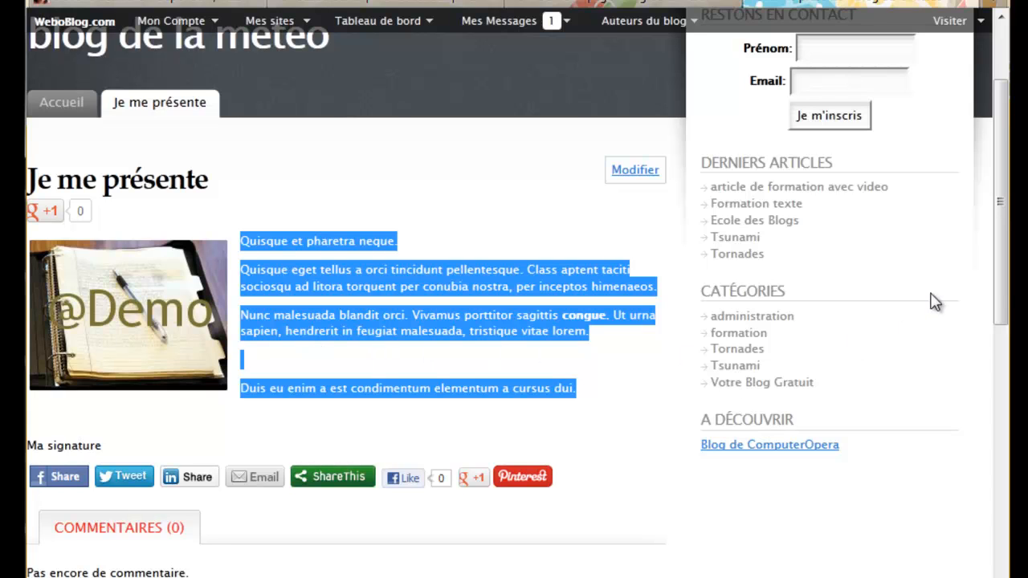
pyautogui.moveTo(1000, 289); pyautogui.dragTo(1001, 331)
pyautogui.moveTo(1001, 339); pyautogui.dragTo(996, 302)
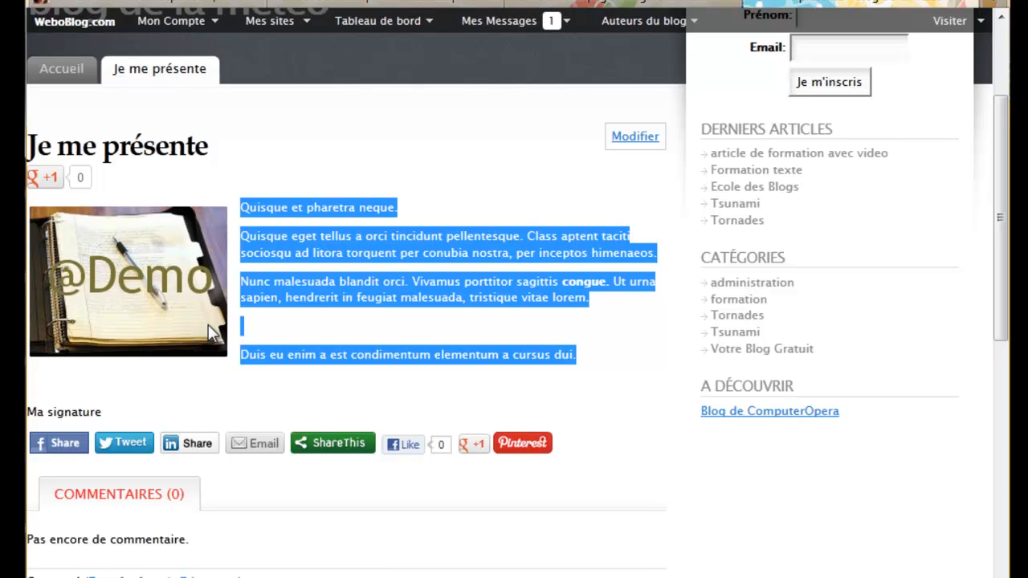
# Return to the blog's administration and open the "article de formation avec video" post for editing from the list of all articles
pyautogui.click(574, 4)
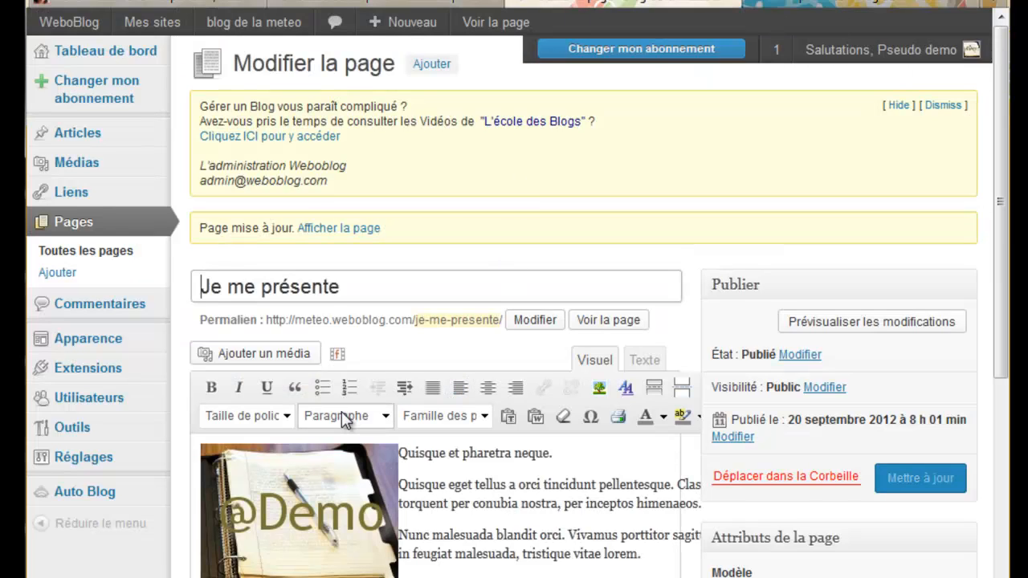
pyautogui.moveTo(80, 133)
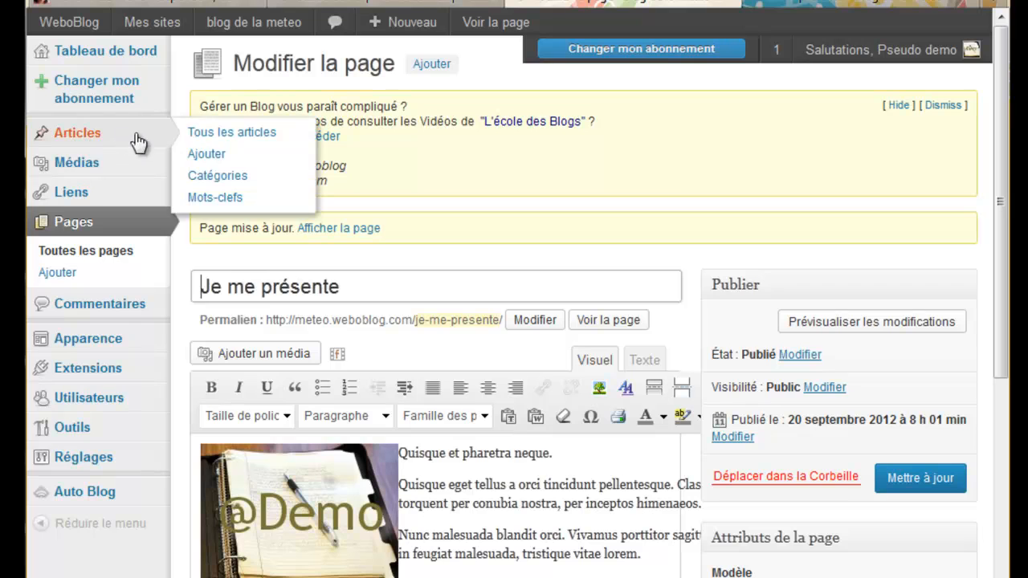
pyautogui.click(217, 135)
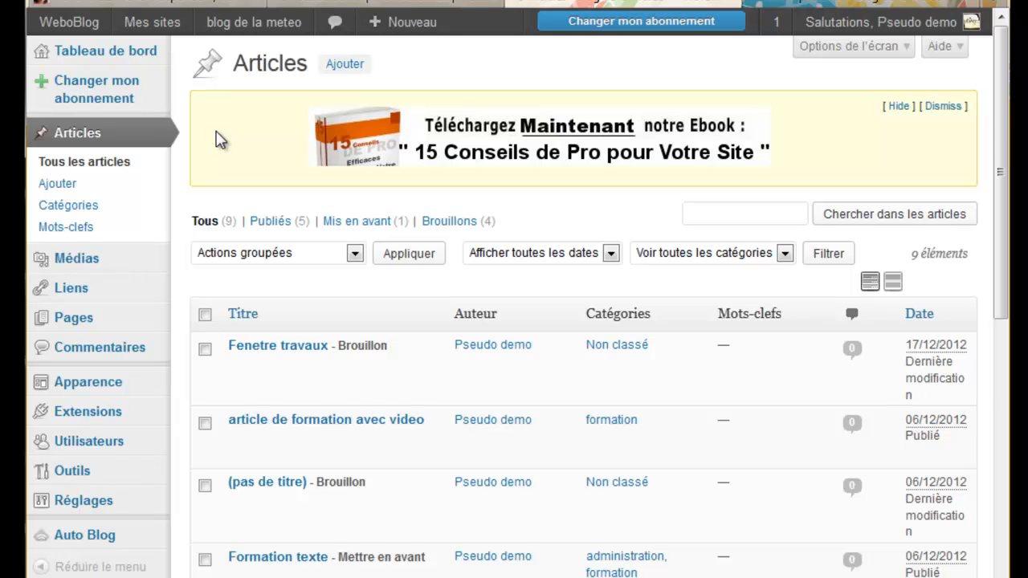
pyautogui.moveTo(288, 421)
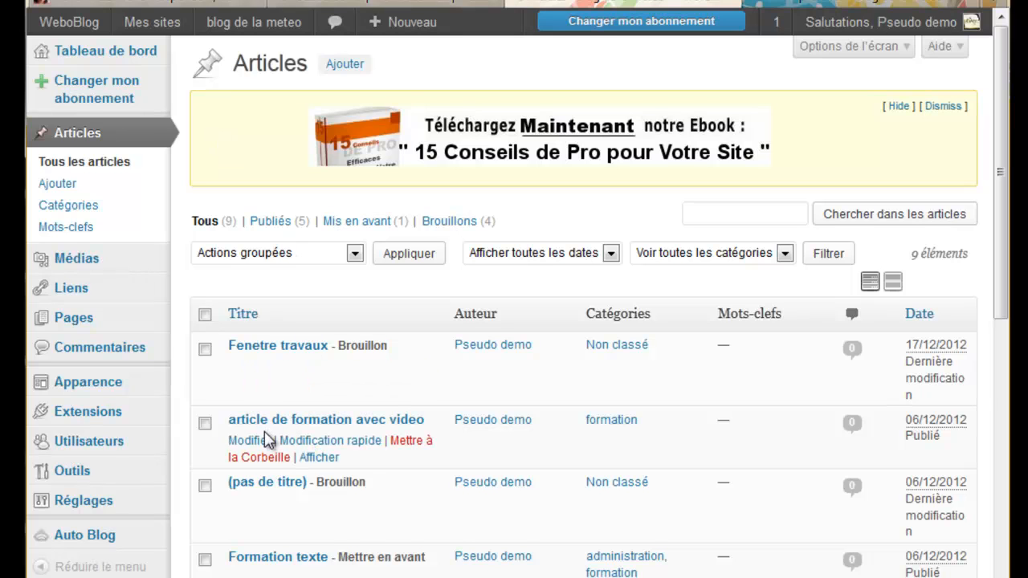
pyautogui.click(258, 443)
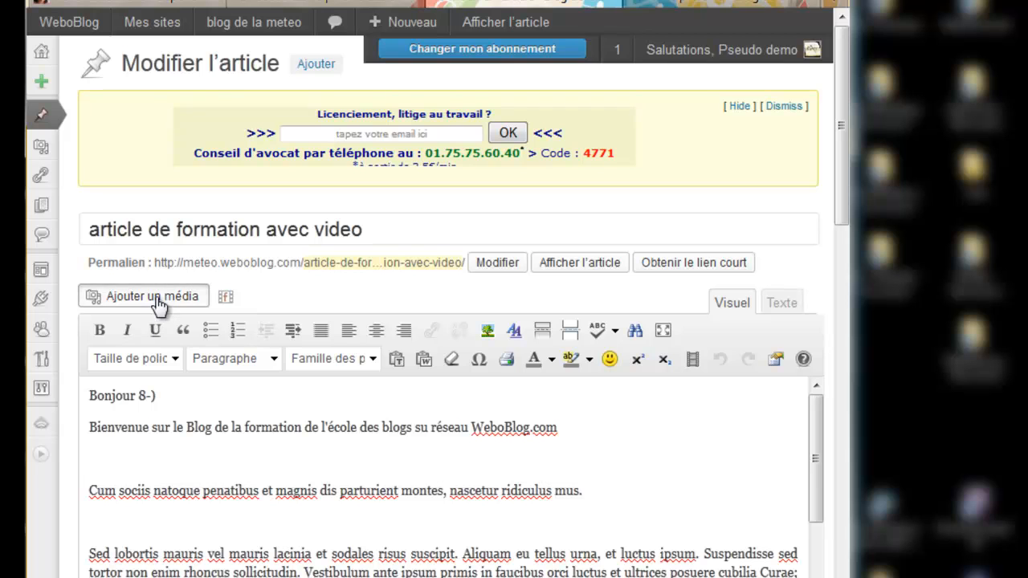
# Insert the demo1 notebook image from the media library into the article, below the welcome sentence
pyautogui.click(158, 303)
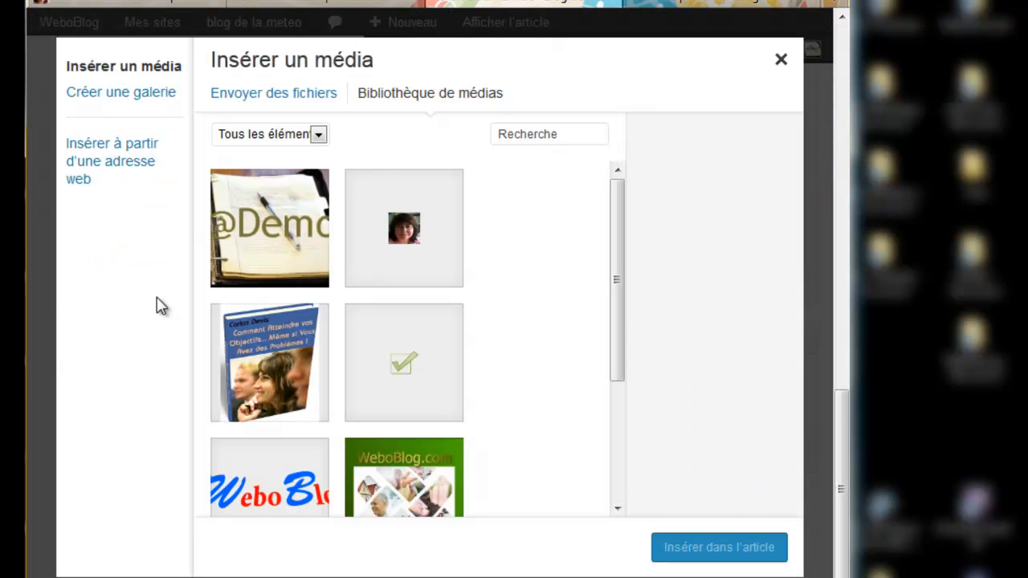
pyautogui.click(270, 246)
pyautogui.click(728, 553)
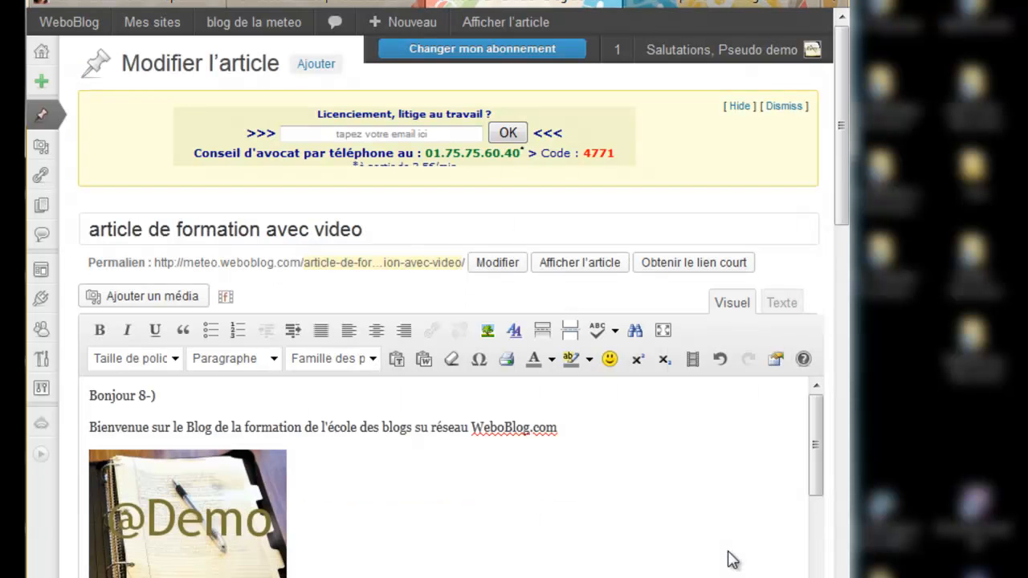
# Set the link target of the article's notebook image to none (Aucun) and apply the image settings
pyautogui.moveTo(836, 217); pyautogui.dragTo(845, 269)
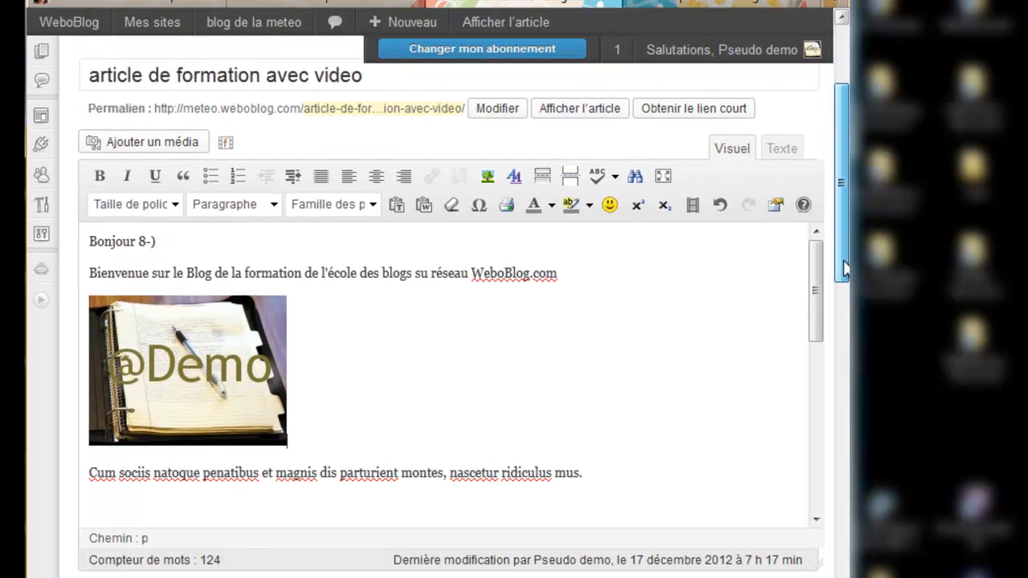
pyautogui.click(203, 404)
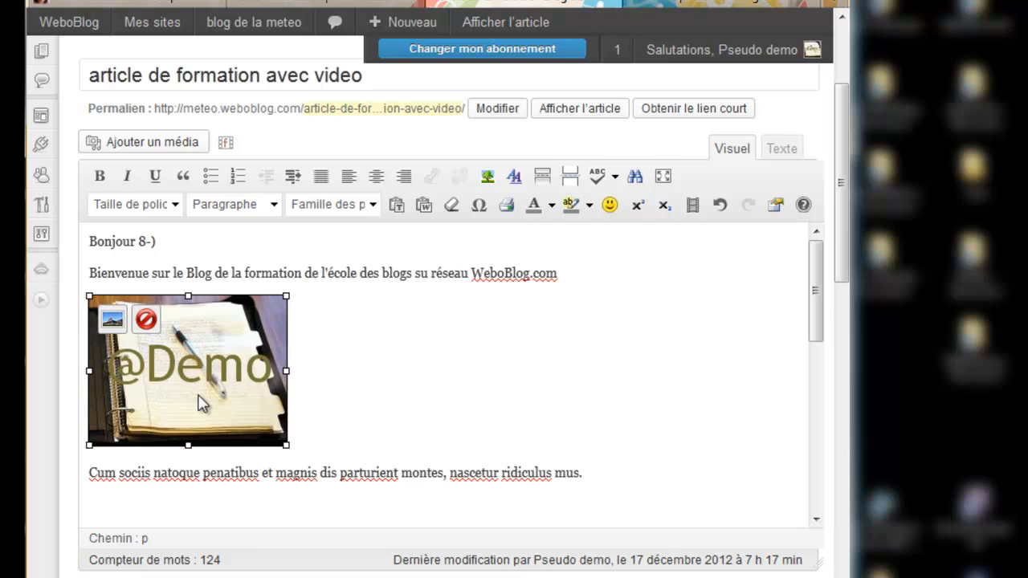
pyautogui.click(113, 320)
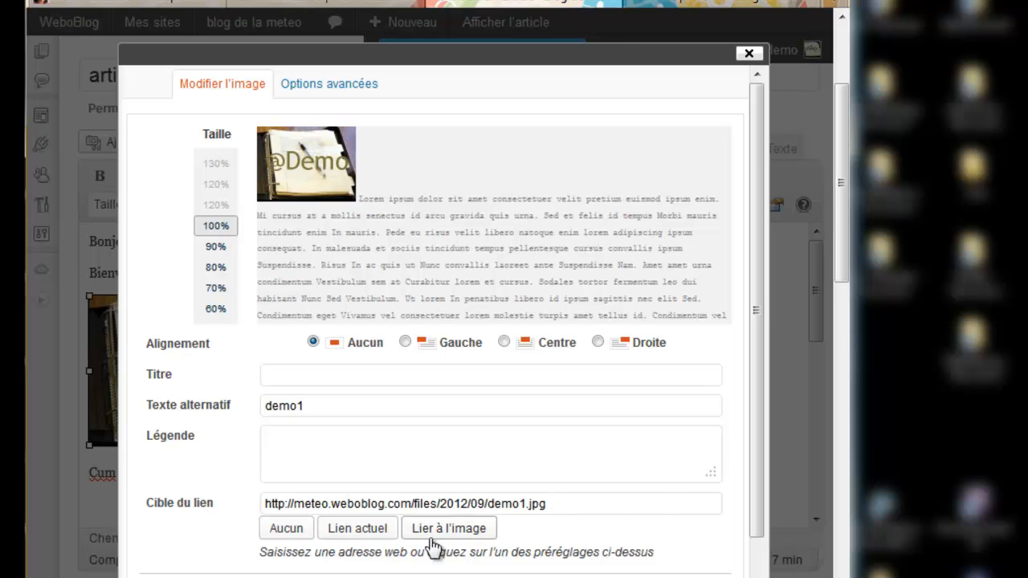
pyautogui.click(288, 530)
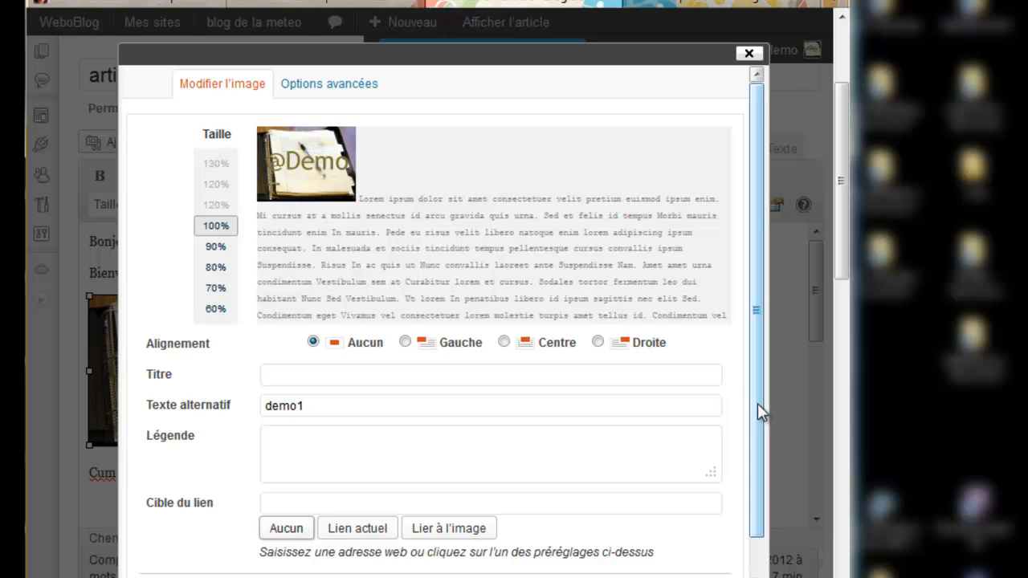
pyautogui.click(338, 88)
pyautogui.click(236, 89)
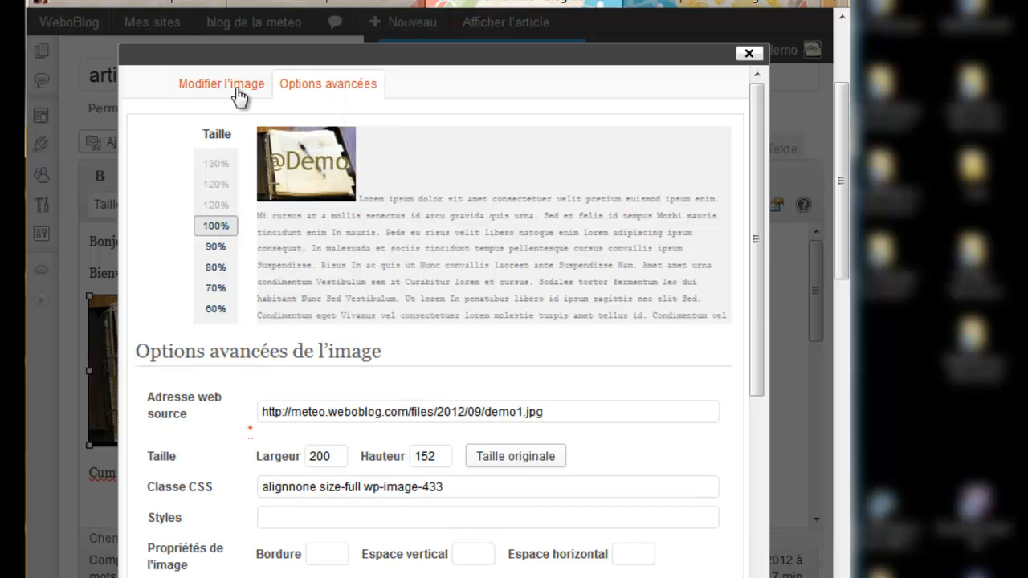
pyautogui.moveTo(757, 344); pyautogui.dragTo(754, 424)
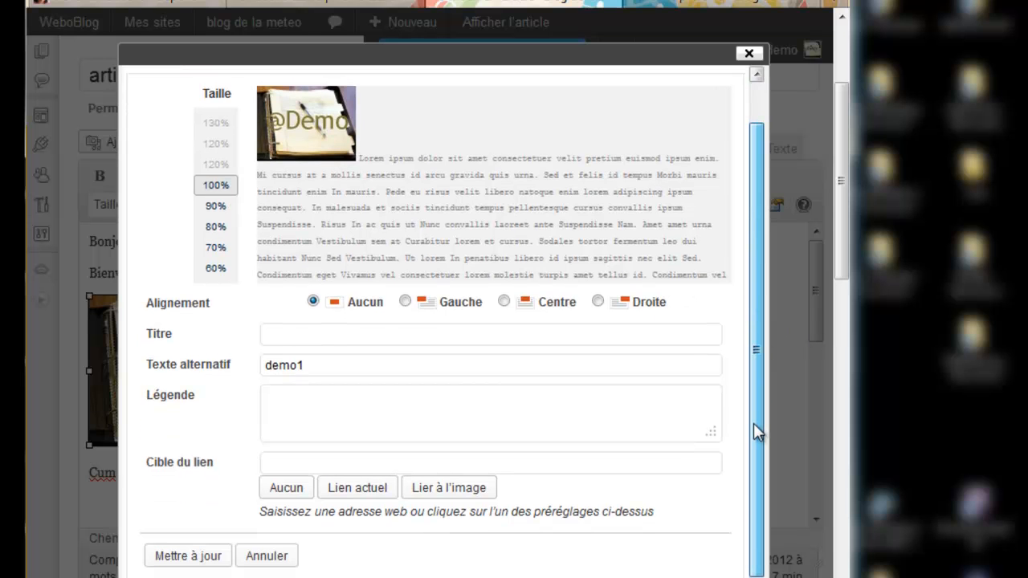
pyautogui.click(202, 557)
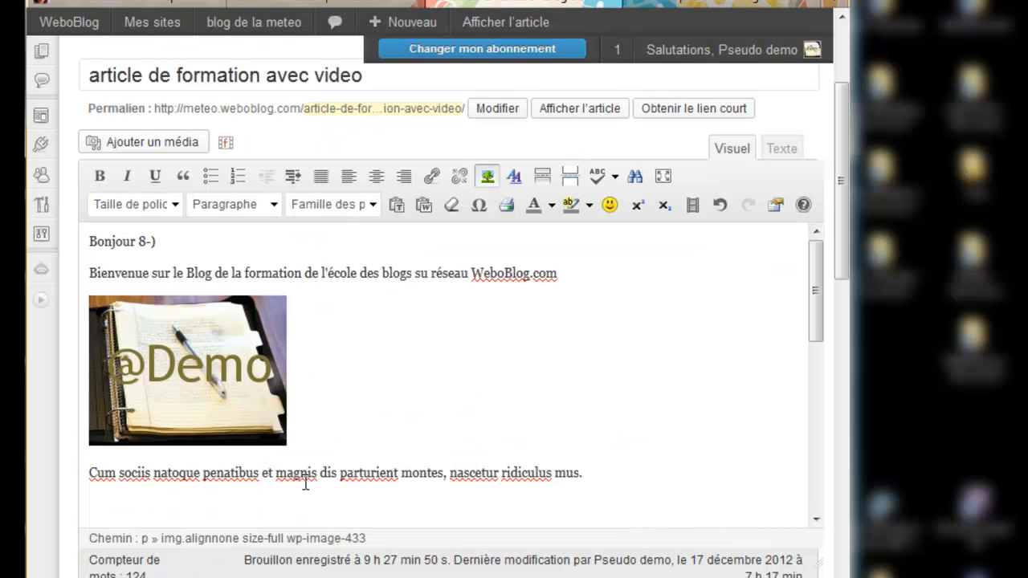
# Update the article and check the inserted image on the blog's home page and on the article's own page
pyautogui.moveTo(840, 265); pyautogui.dragTo(847, 377)
pyautogui.click(771, 500)
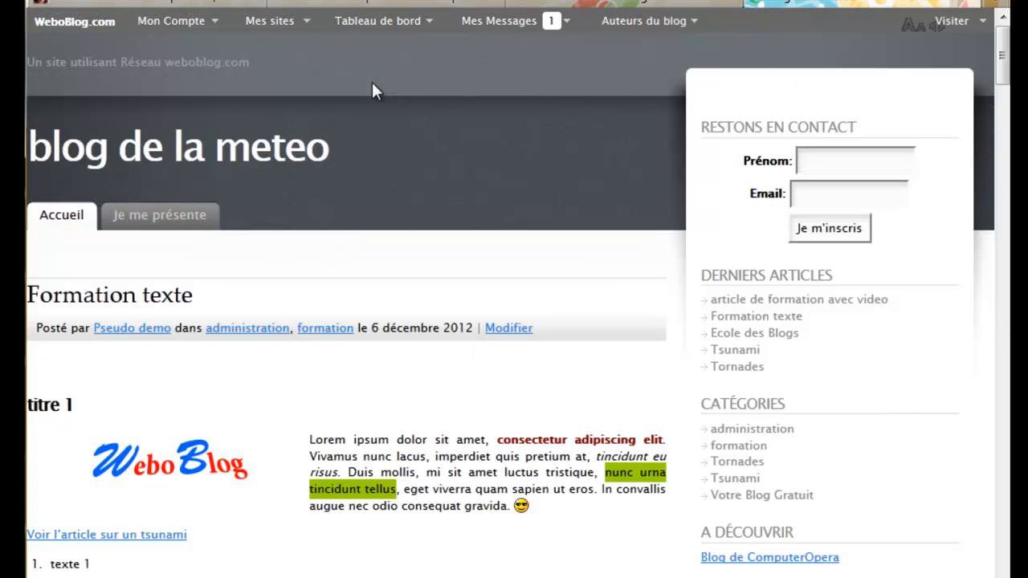
pyautogui.scroll(-1, 225, 394)
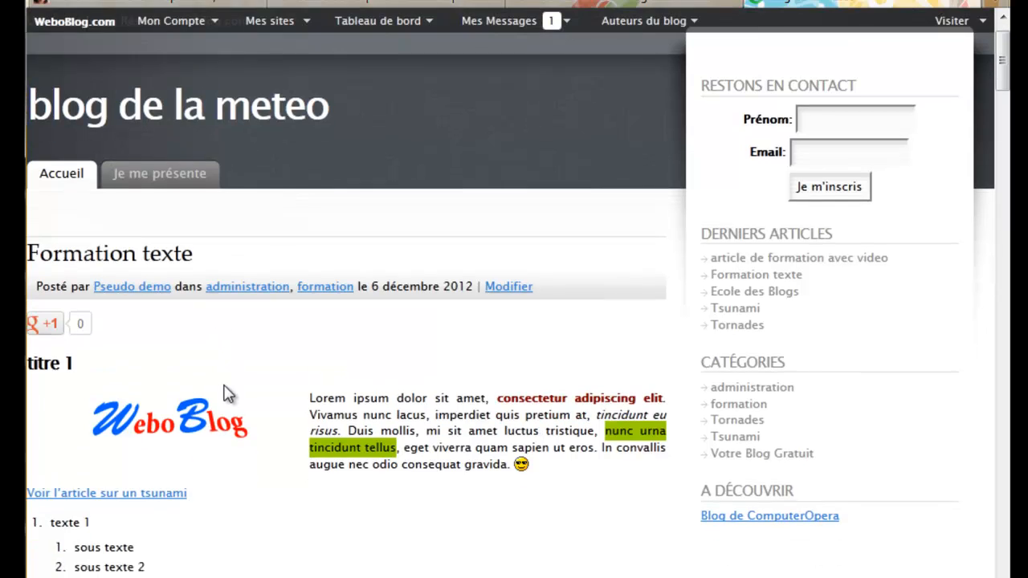
pyautogui.scroll(-10, 226, 394)
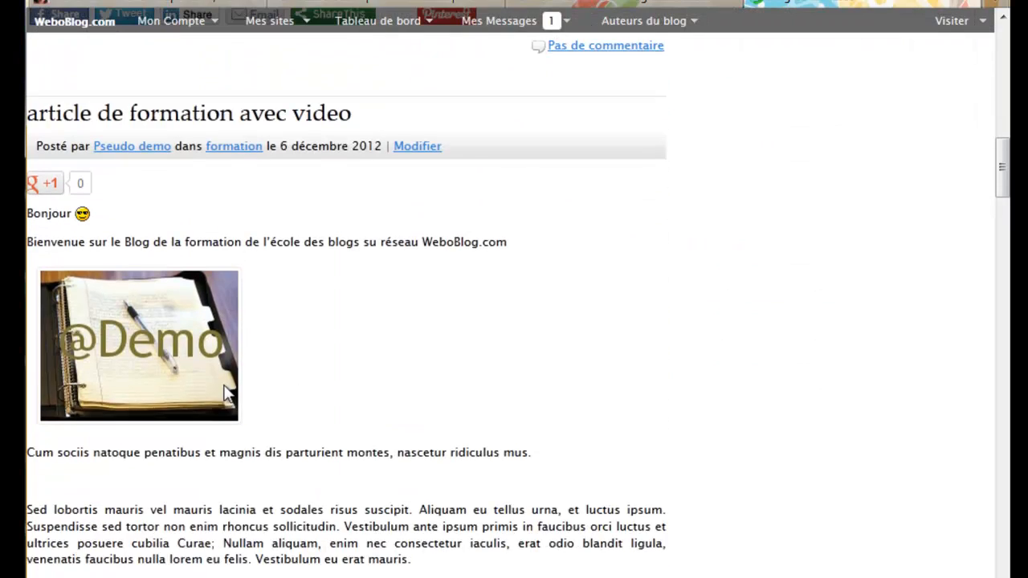
pyautogui.scroll(-1, 227, 394)
pyautogui.scroll(2, 254, 319)
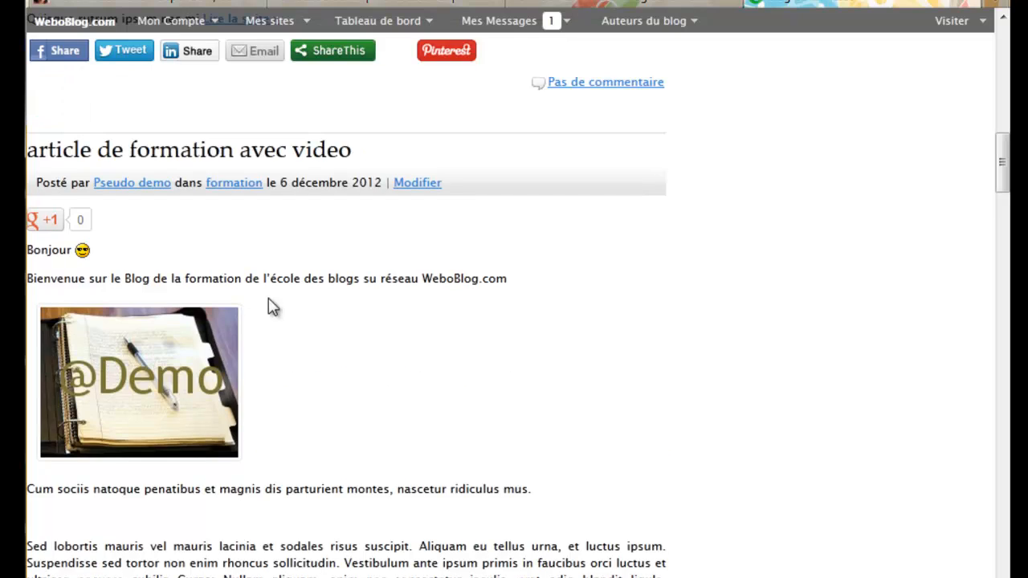
pyautogui.click(224, 156)
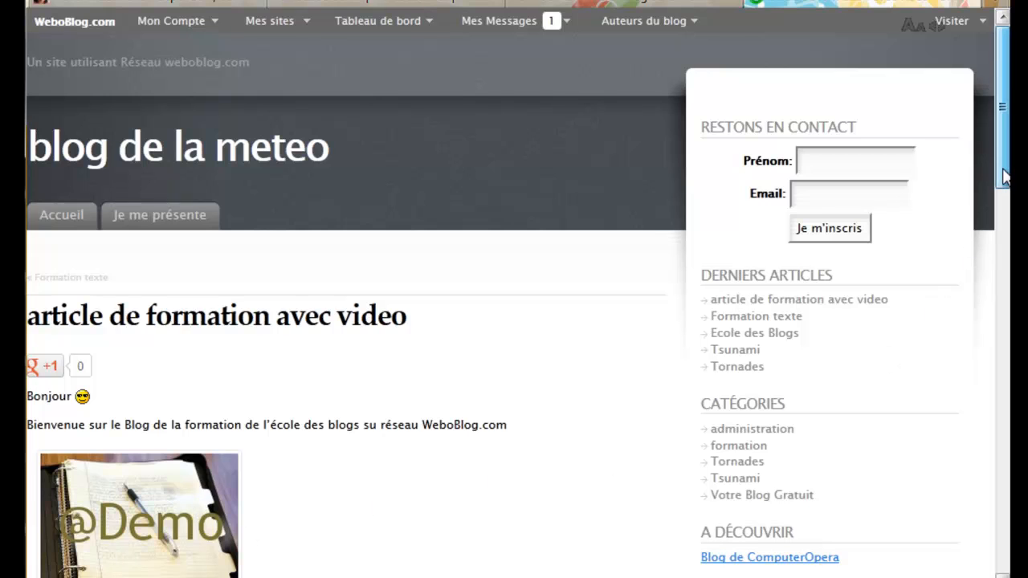
pyautogui.scroll(-3, 1004, 225)
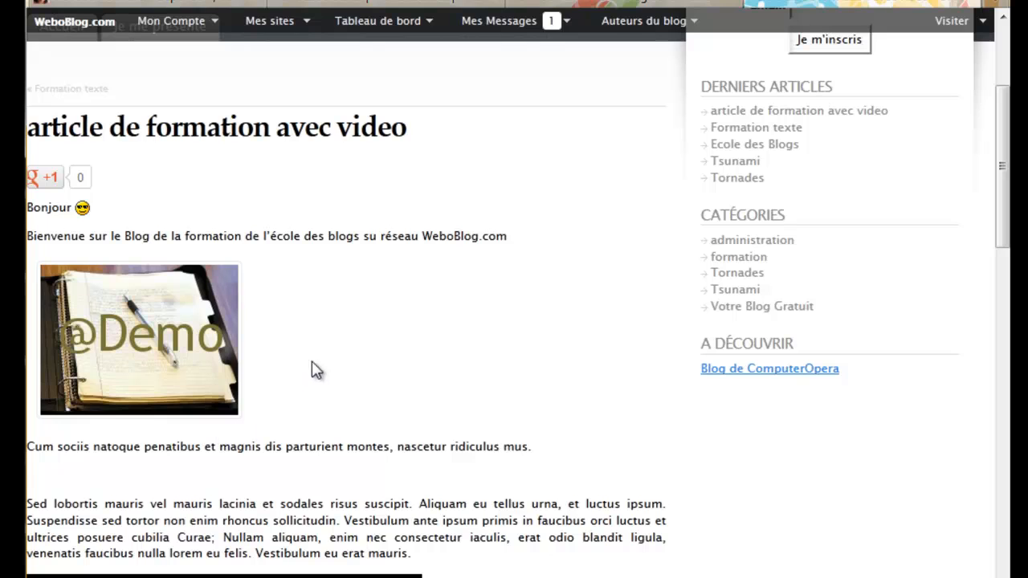
pyautogui.moveTo(1006, 229); pyautogui.dragTo(1006, 286)
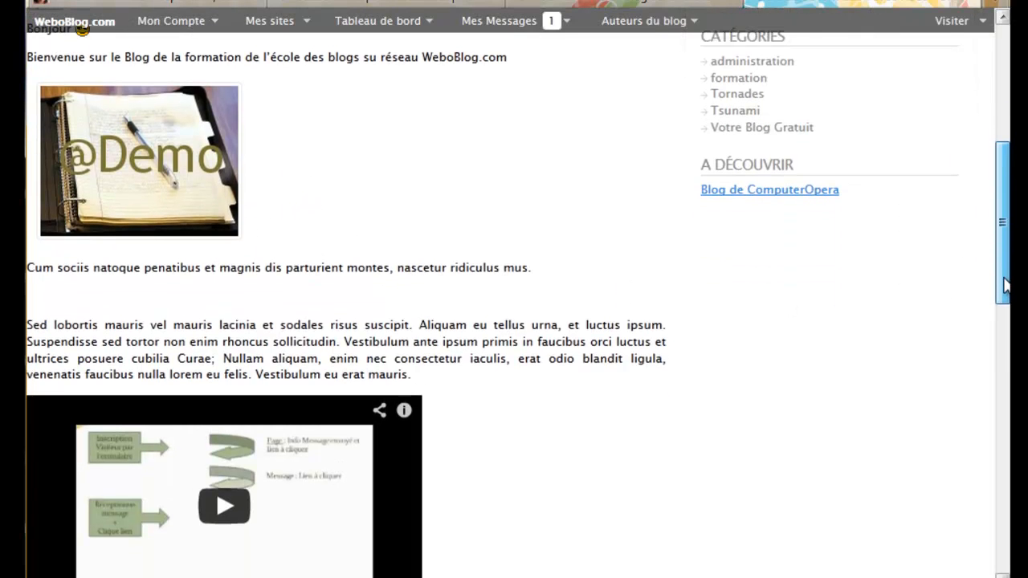
pyautogui.moveTo(1006, 285); pyautogui.dragTo(1005, 273)
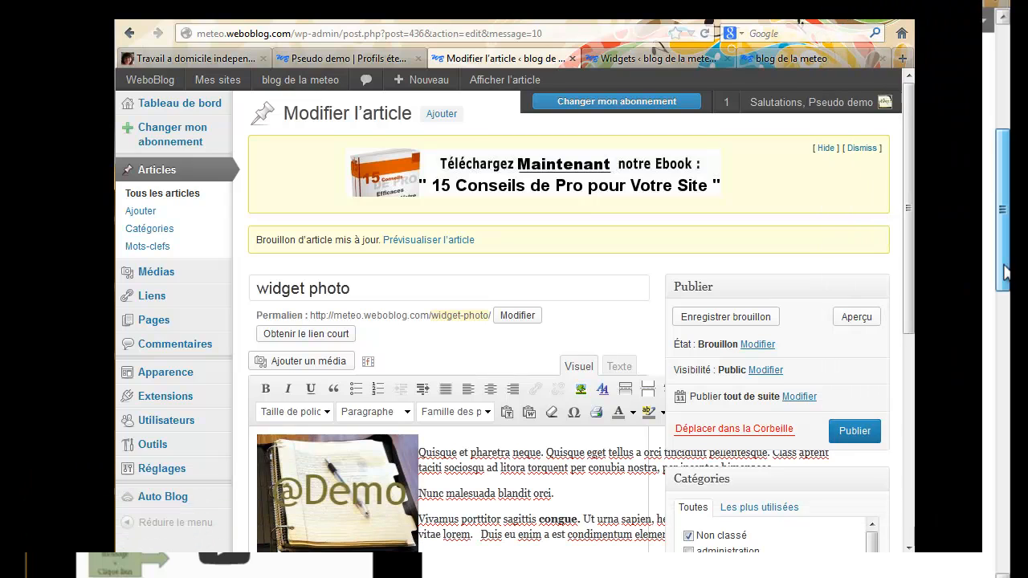
# Shrink the notebook image in the "widget photo" draft to about 130 by 98 pixels
pyautogui.moveTo(910, 277); pyautogui.dragTo(907, 347)
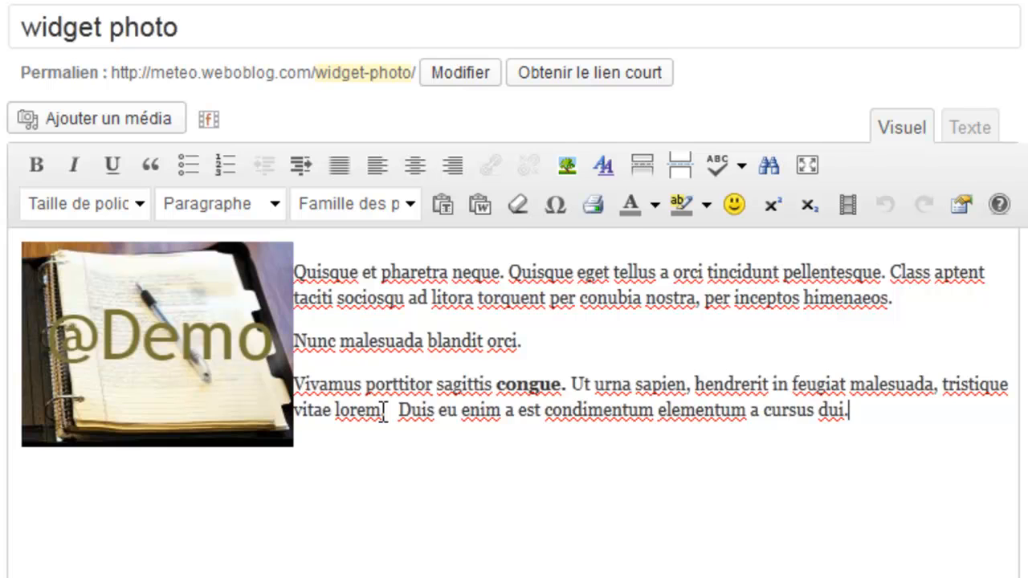
pyautogui.click(246, 381)
pyautogui.moveTo(292, 448); pyautogui.dragTo(198, 375)
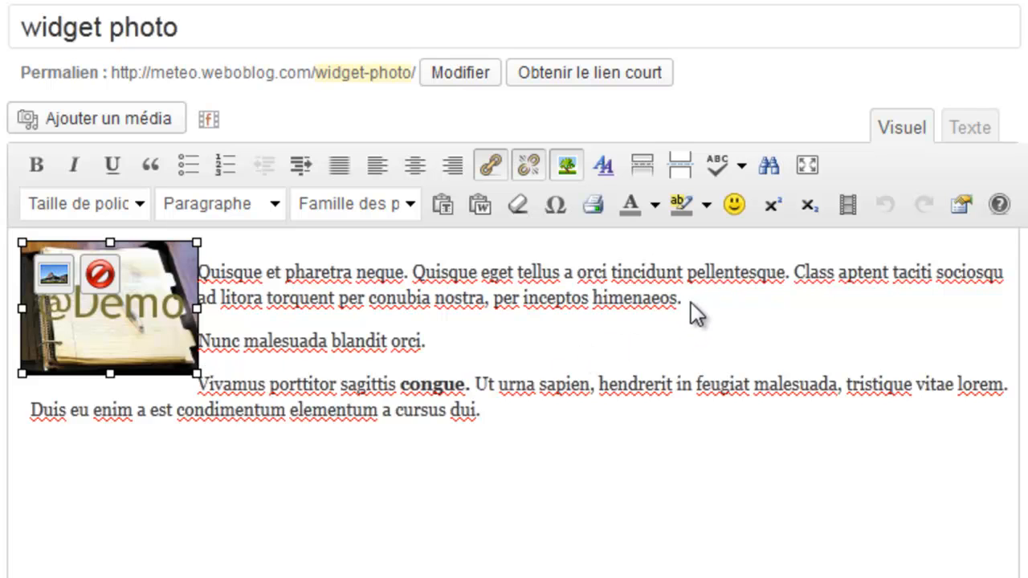
# Insert a blank line before "Class aptent", start a new paragraph at "Duis eu enim", and save the draft
pyautogui.click(794, 271)
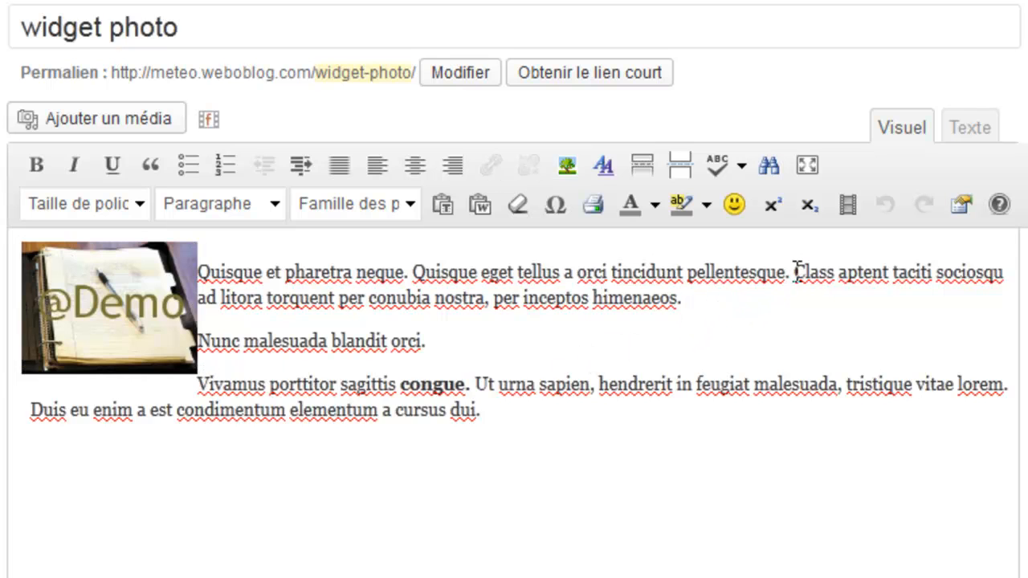
pyautogui.press('Return')
pyautogui.press('Return')
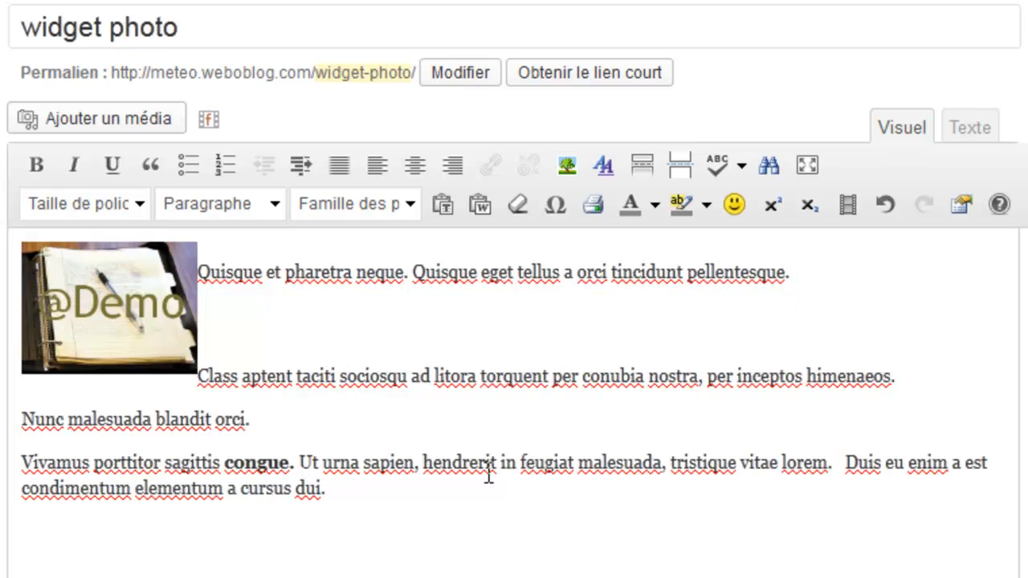
pyautogui.click(845, 462)
pyautogui.press('Return')
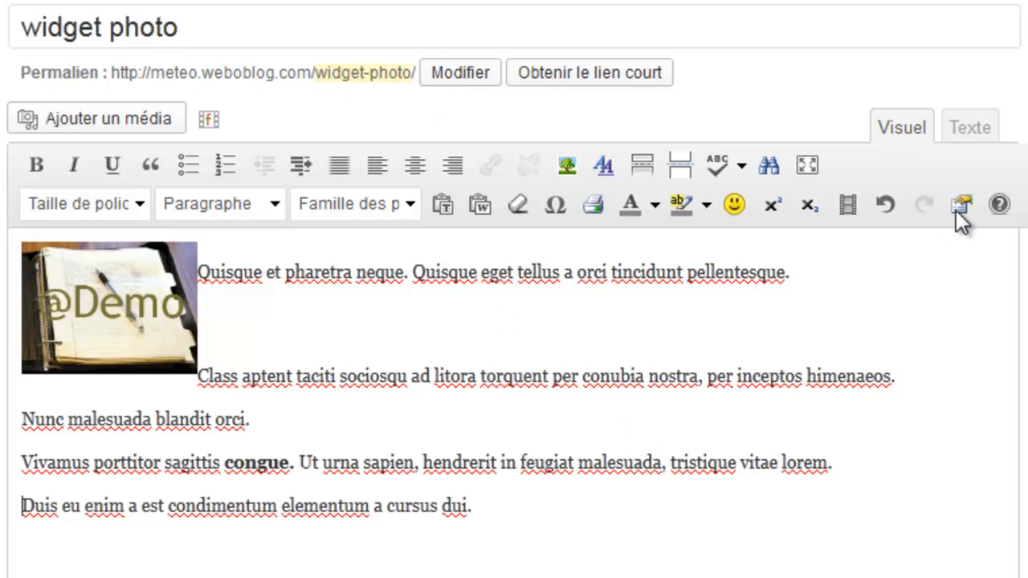
pyautogui.scroll(-6, 959, 241)
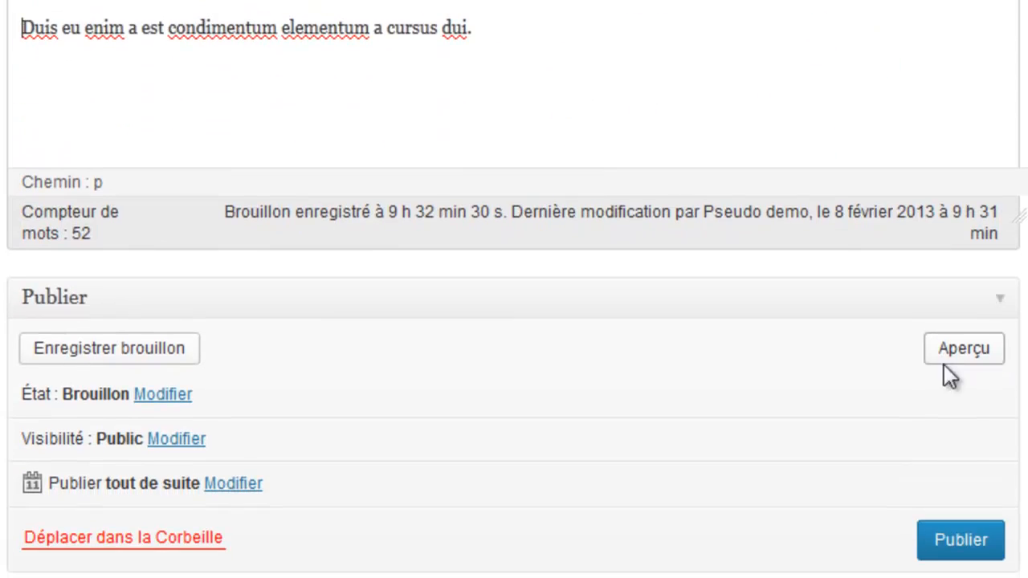
pyautogui.click(153, 350)
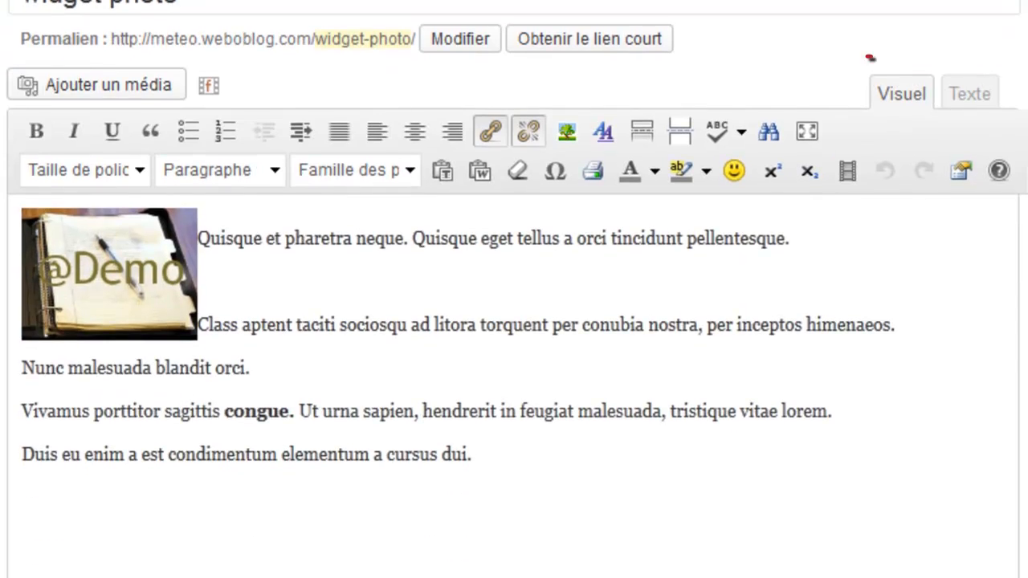
# Show the draft's HTML code and copy all of it, from the image link through the last sentence
pyautogui.click(971, 98)
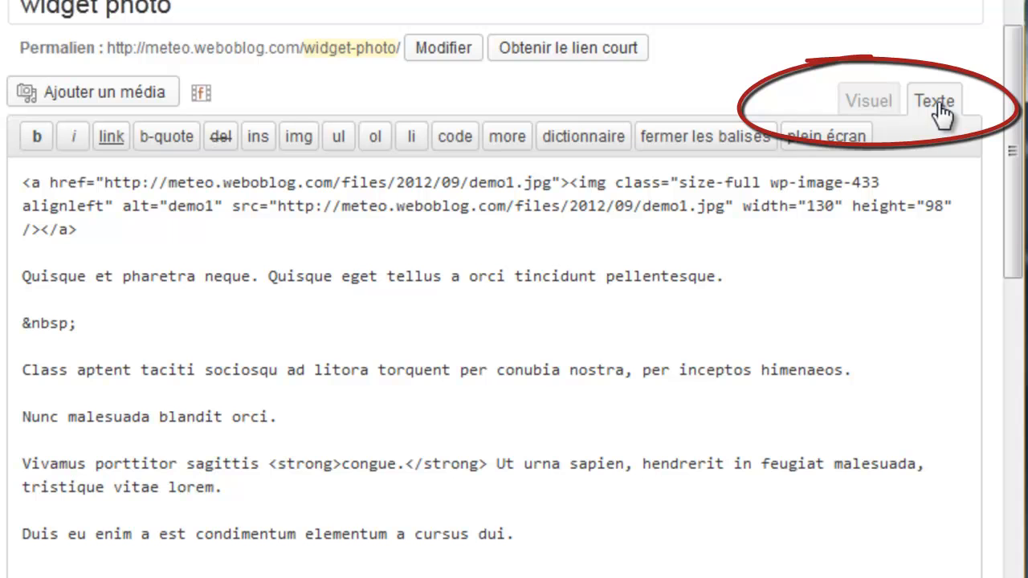
pyautogui.moveTo(546, 544)
pyautogui.mouseDown()
pyautogui.moveTo(147, 367)
pyautogui.moveTo(6, 179)
pyautogui.mouseUp()
pyautogui.rightClick(66, 207)
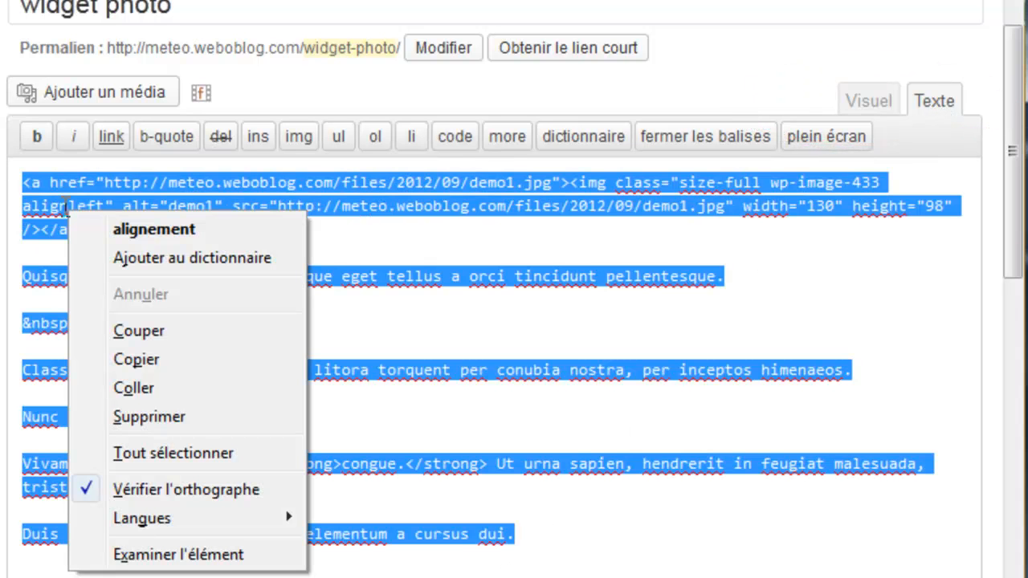
pyautogui.click(150, 365)
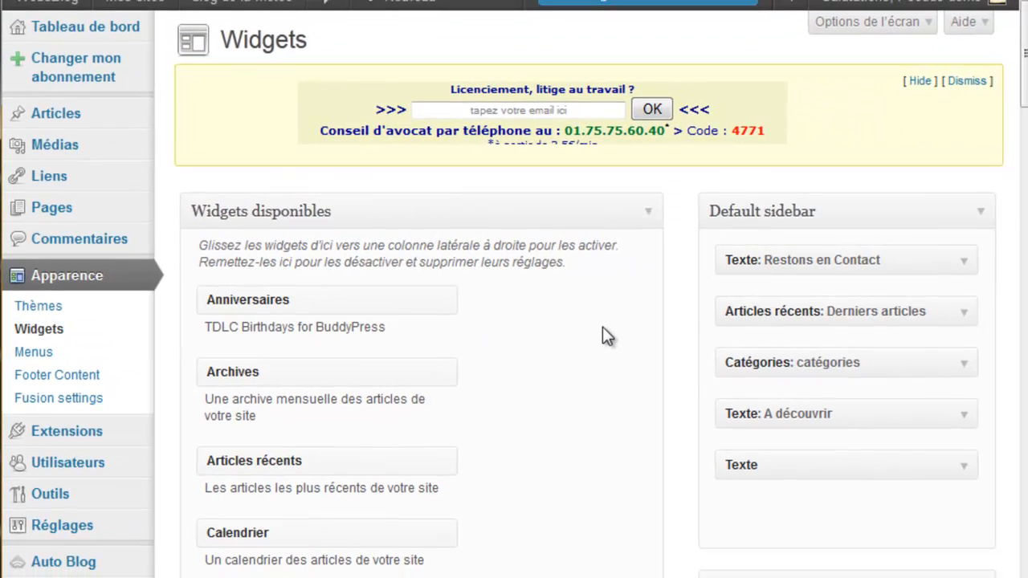
# Add a Texte widget below Restons en Contact in the default sidebar and paste the copied HTML code into it
pyautogui.moveTo(1023, 103); pyautogui.dragTo(1022, 496)
pyautogui.moveTo(305, 451); pyautogui.dragTo(807, 313)
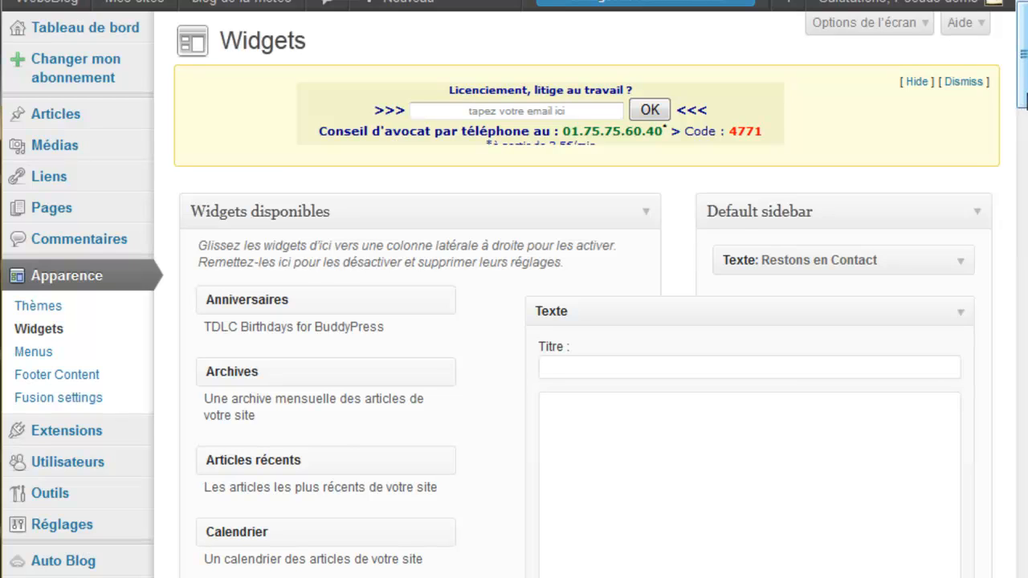
pyautogui.moveTo(1021, 100); pyautogui.dragTo(1025, 118)
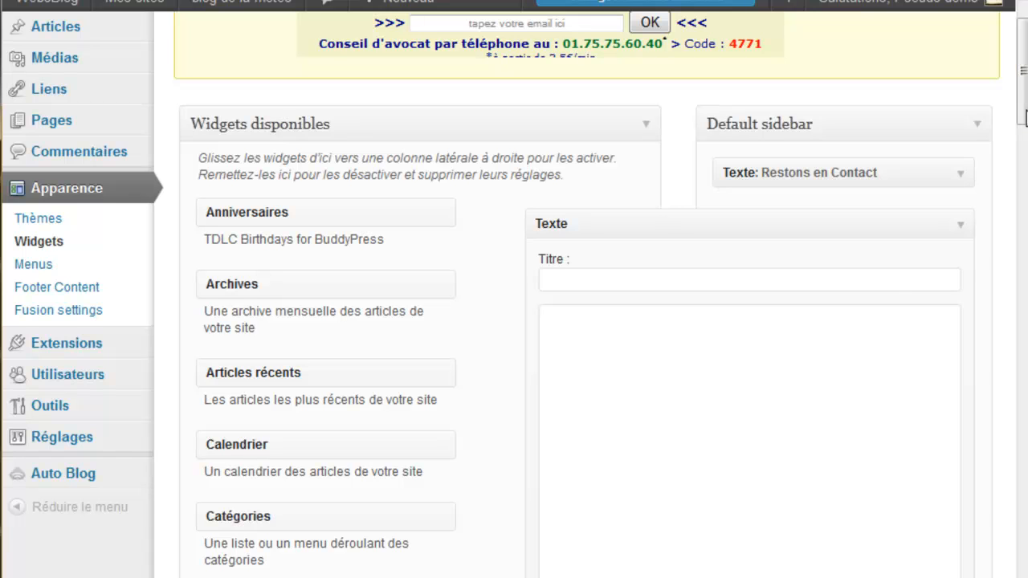
pyautogui.click(780, 362)
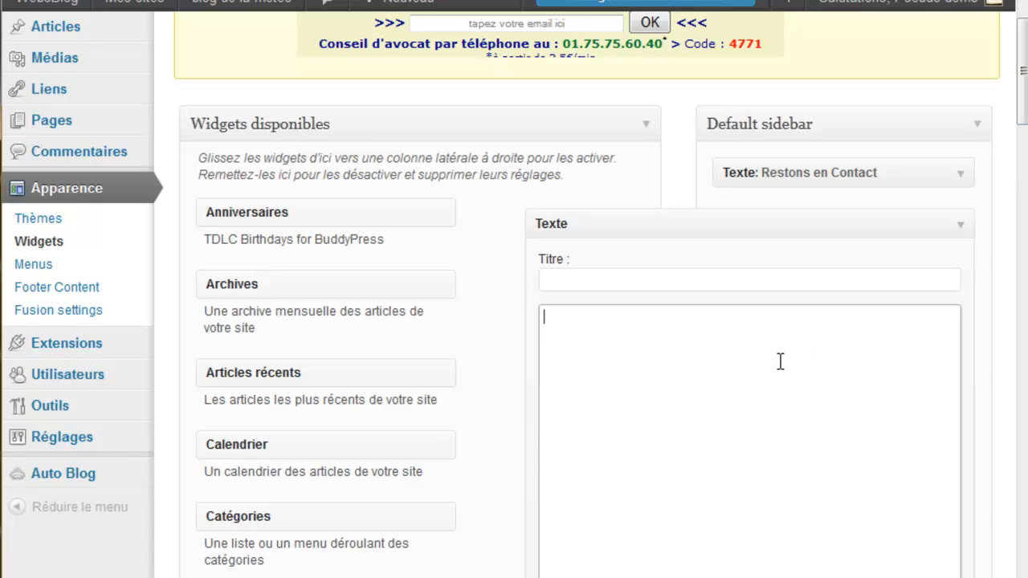
pyautogui.rightClick(780, 361)
pyautogui.click(810, 455)
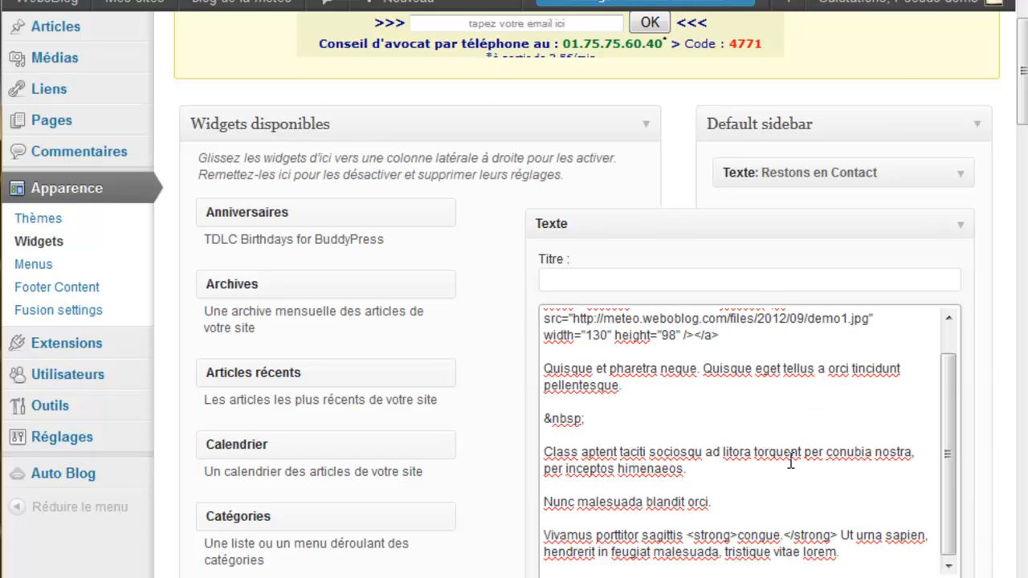
# Title the new text widget "L'Auteur", save it, and reload the blog's home page to check it
pyautogui.click(572, 280)
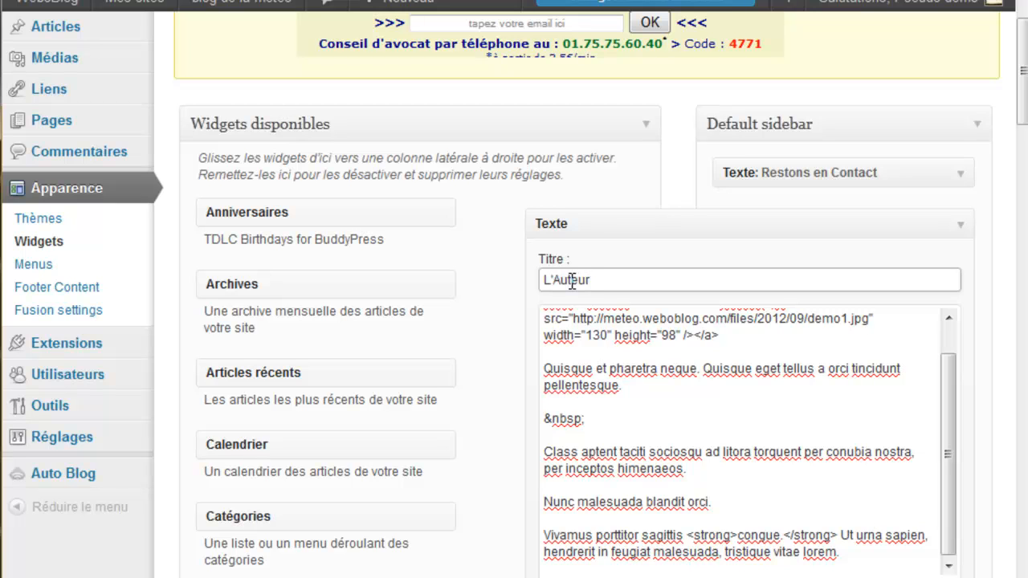
pyautogui.moveTo(1023, 111); pyautogui.dragTo(1024, 173)
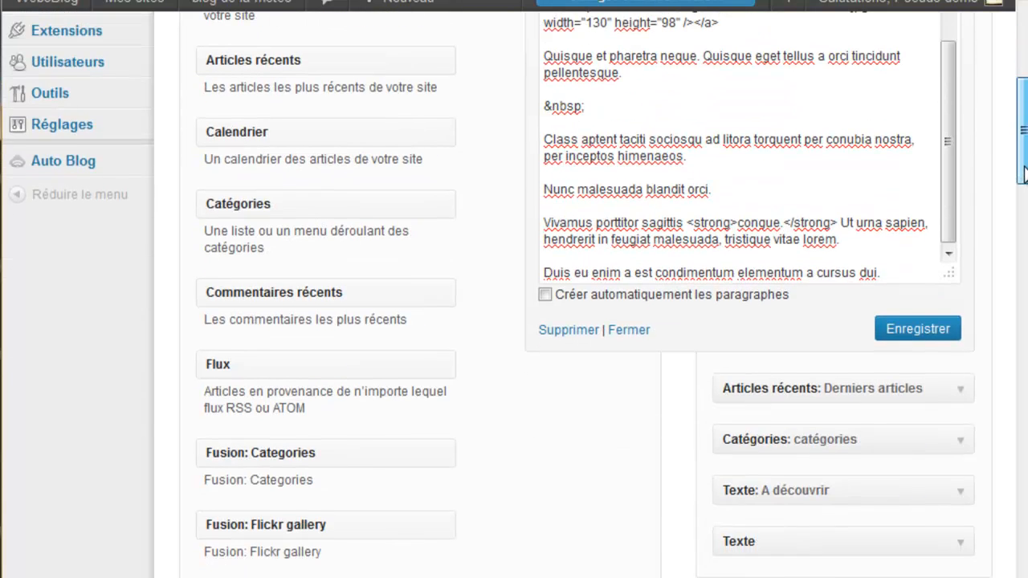
pyautogui.click(910, 339)
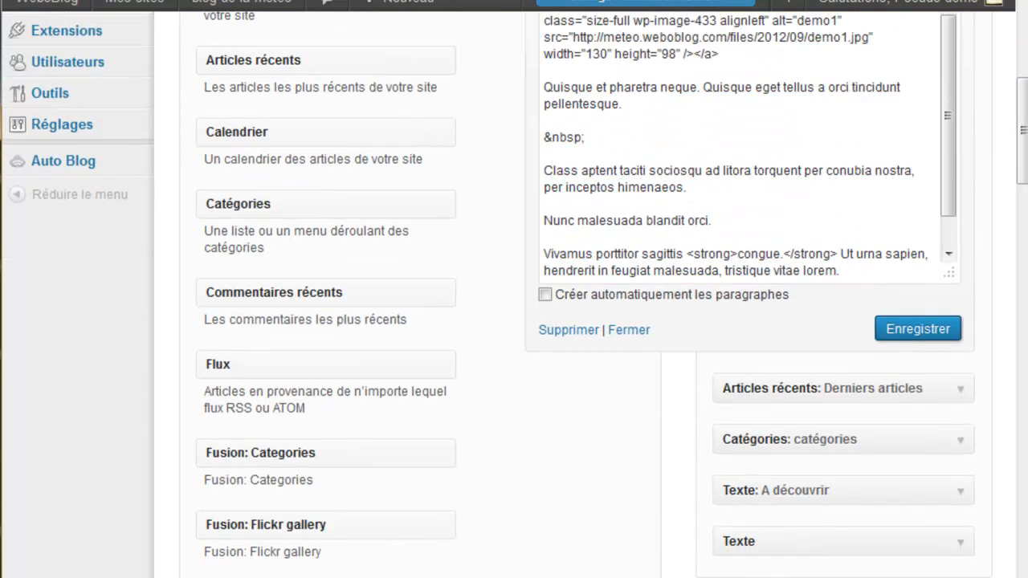
pyautogui.click(861, 2)
pyautogui.press('F5')
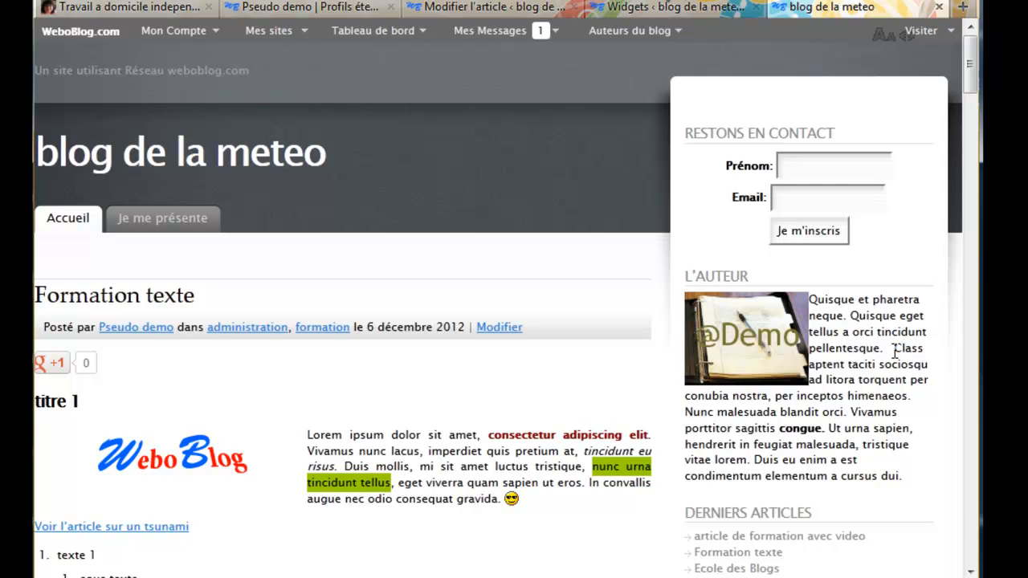
# Back in the L'Auteur widget, delete the &nbsp; below the image code and replace the one before "Class aptent" with </BR>
pyautogui.click(670, 7)
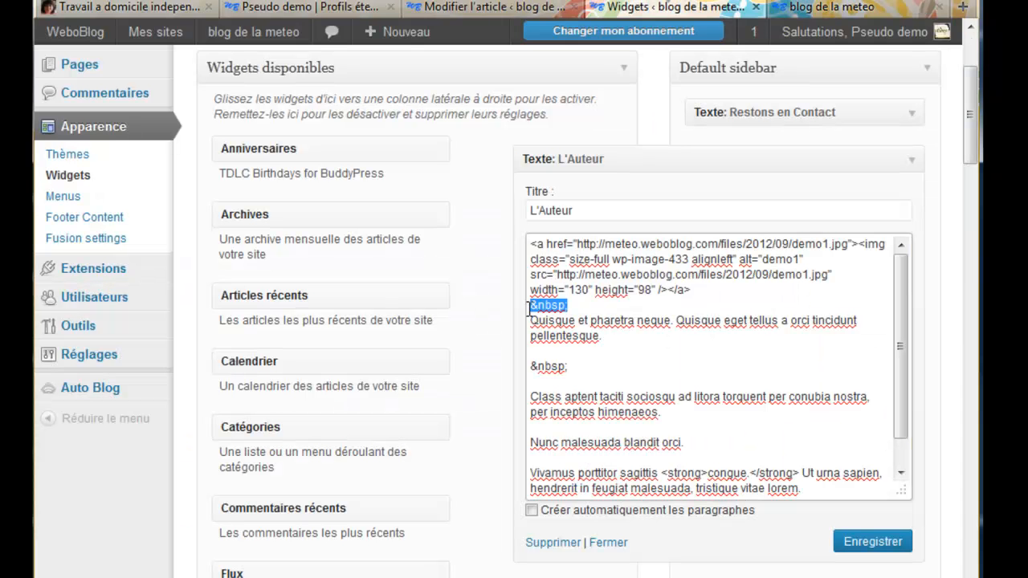
pyautogui.write('</BR>')
pyautogui.moveTo(567, 305); pyautogui.dragTo(531, 304)
pyautogui.press('BackSpace')
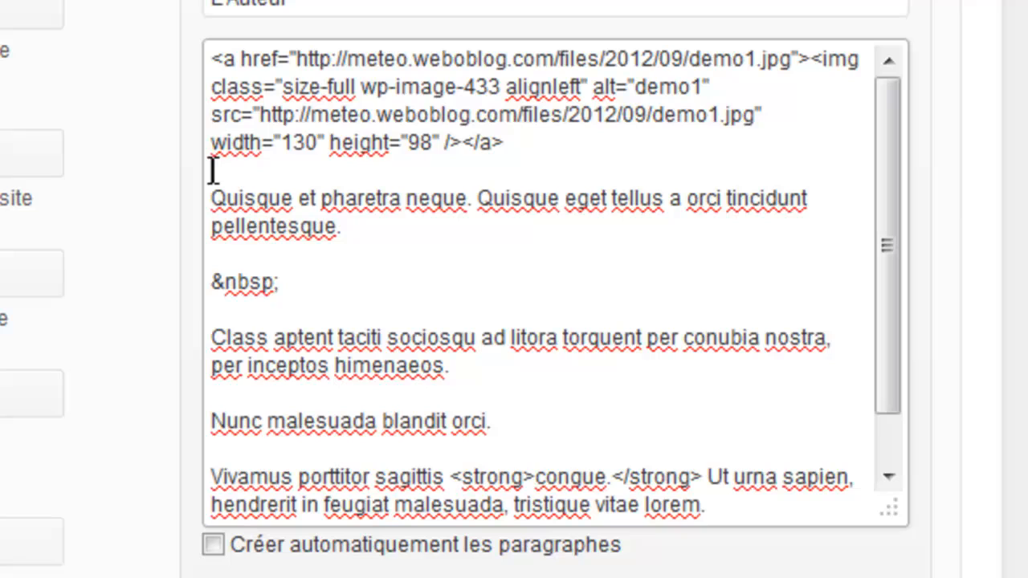
pyautogui.moveTo(308, 285); pyautogui.dragTo(204, 286)
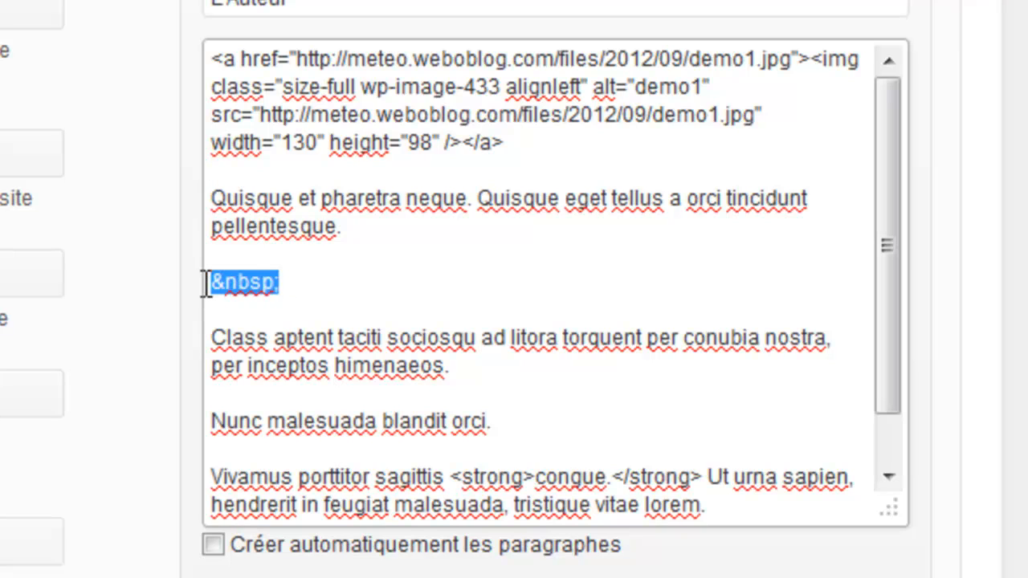
pyautogui.hotkey('ctrl', 'v')
# Insert </BR> before the "Nunc malesuada", "Vivamus porttitor" and "Duis eu enim" paragraphs in the widget code and save the widget
pyautogui.click(229, 396)
pyautogui.hotkey('ctrl', 'v')
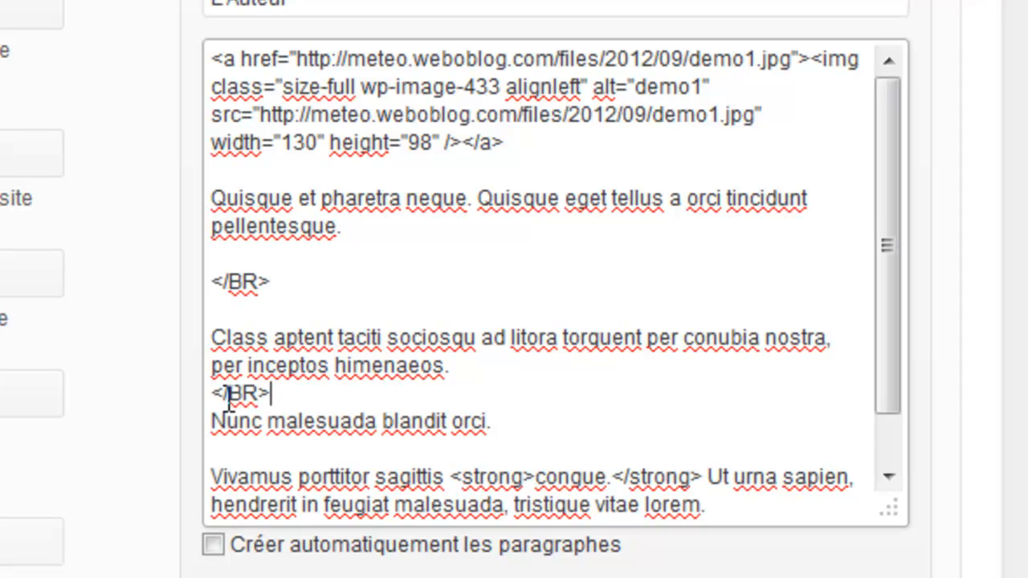
pyautogui.click(225, 448)
pyautogui.hotkey('ctrl', 'v')
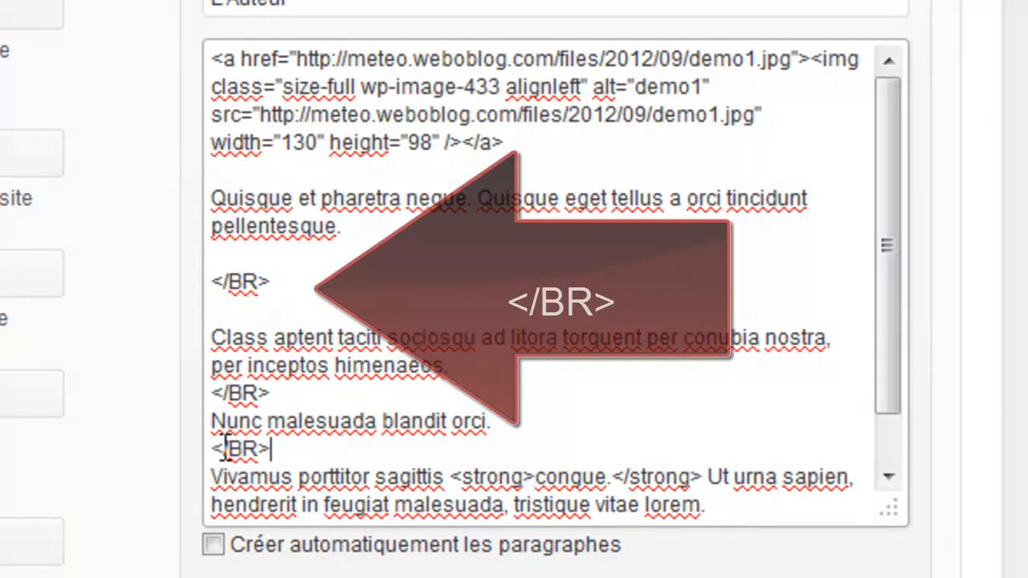
pyautogui.moveTo(895, 357); pyautogui.dragTo(893, 449)
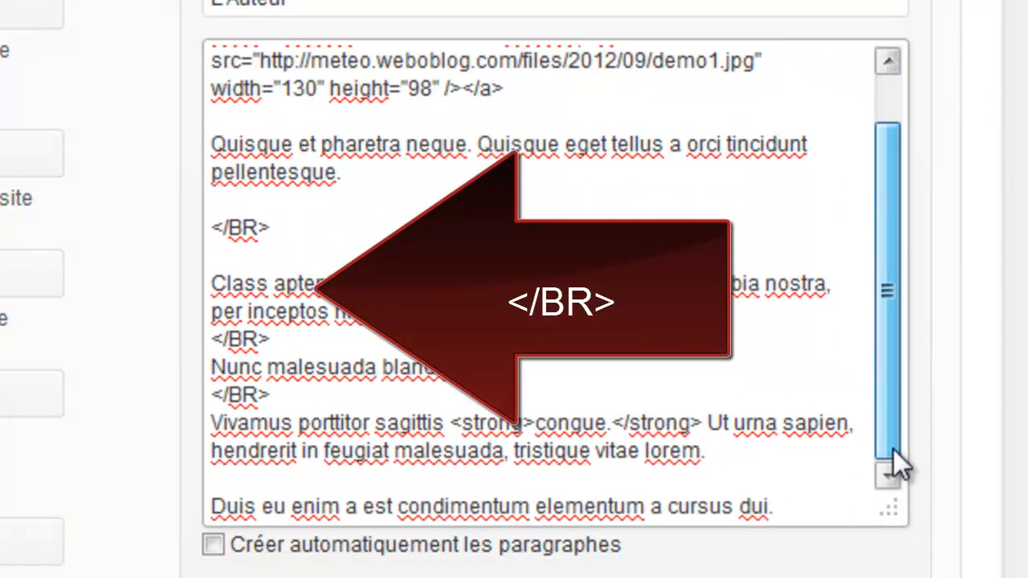
pyautogui.click(253, 480)
pyautogui.hotkey('ctrl', 'v')
pyautogui.click(897, 552)
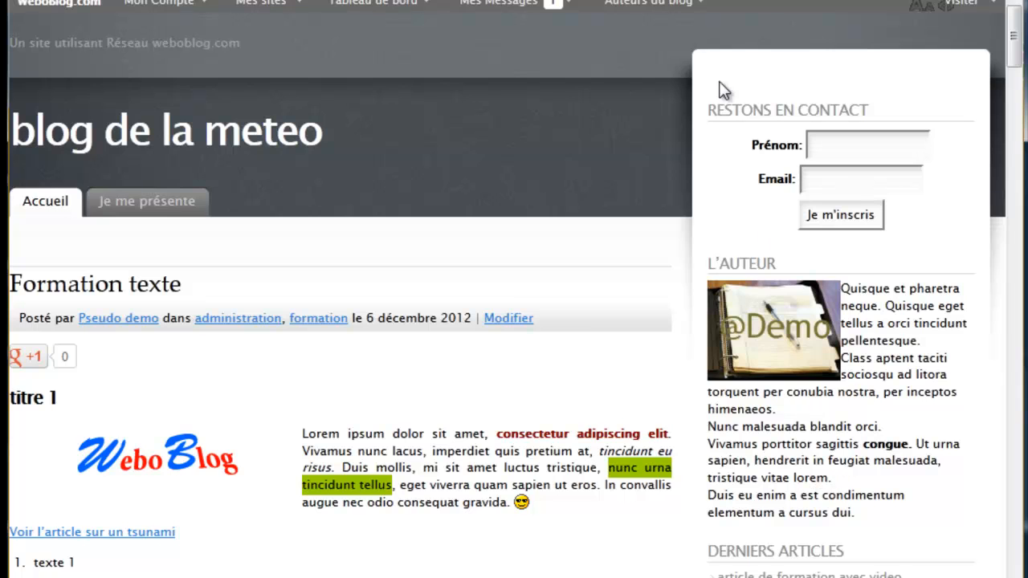
# Add a second </BR> before the "Class aptent", "Nunc malesuada" and "Vivamus porttitor" paragraphs of the L'Auteur widget and save it
pyautogui.click(665, 1)
pyautogui.click(585, 359)
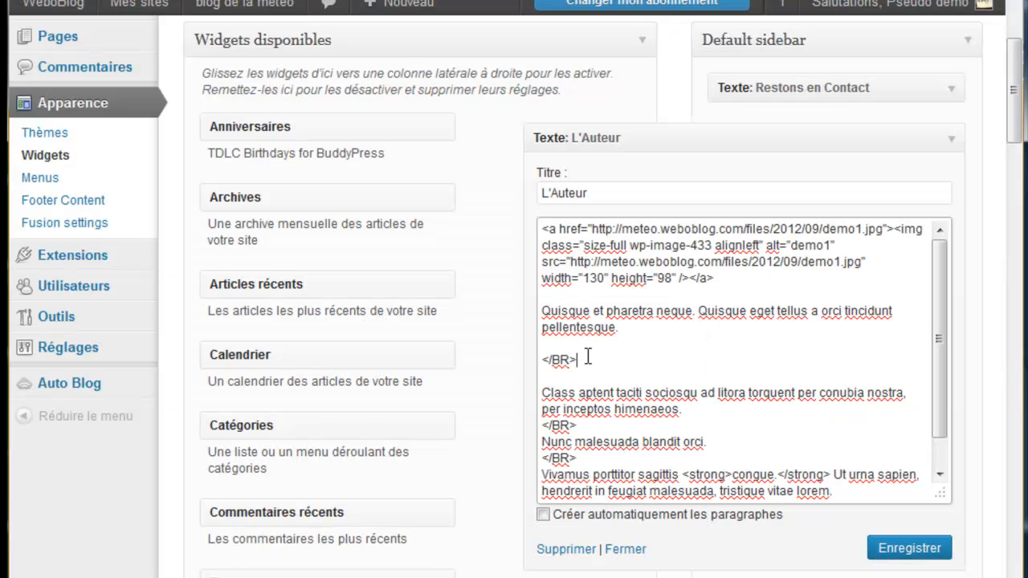
pyautogui.press('Return')
pyautogui.write('</BR>')
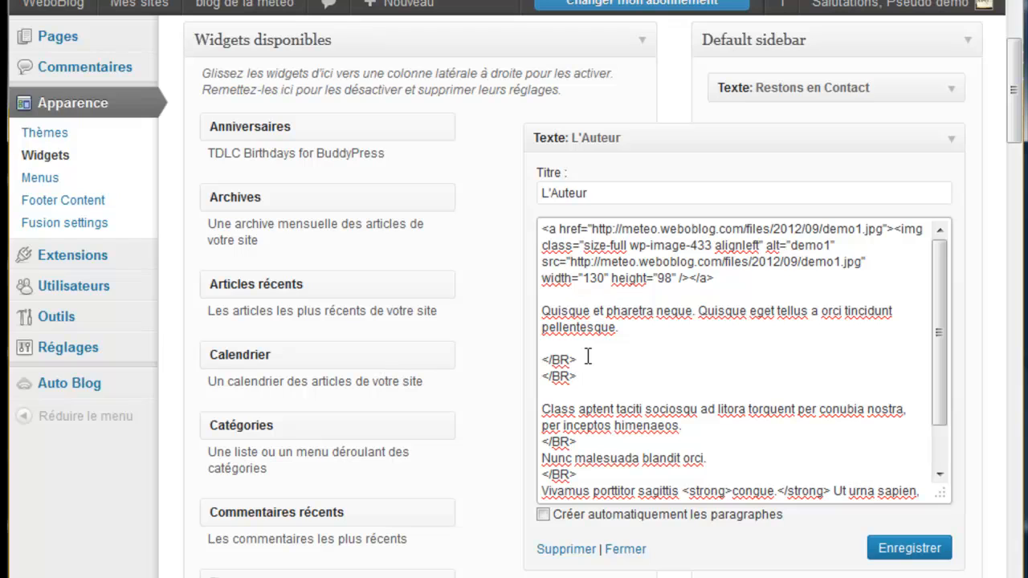
pyautogui.click(584, 442)
pyautogui.press('Return')
pyautogui.write('</BR>')
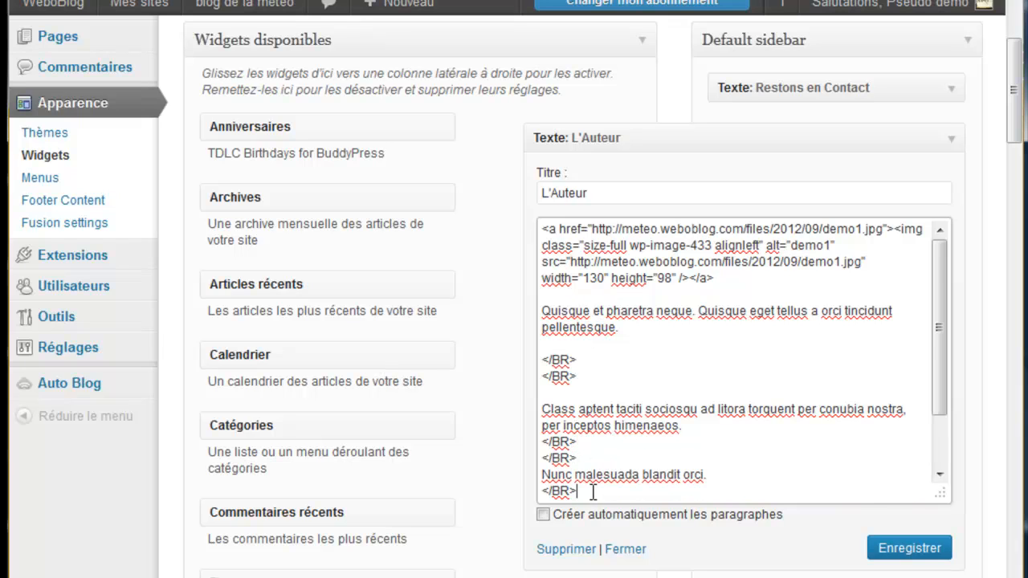
pyautogui.press('Return')
pyautogui.write('</BR>')
pyautogui.click(897, 552)
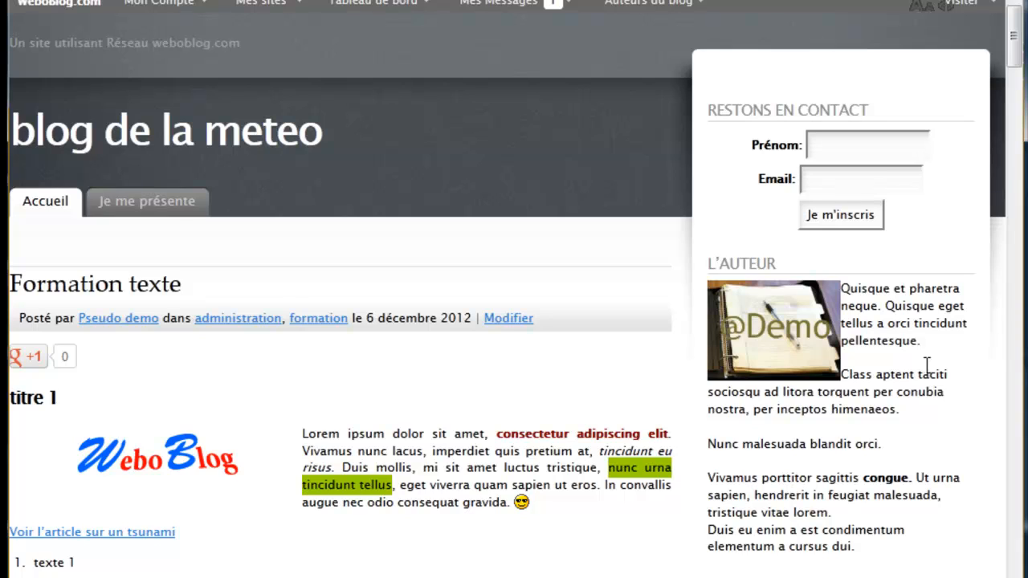
# Open the blog's Je me présente page and review its image, the L'Auteur sidebar widget and the footer
pyautogui.click(158, 216)
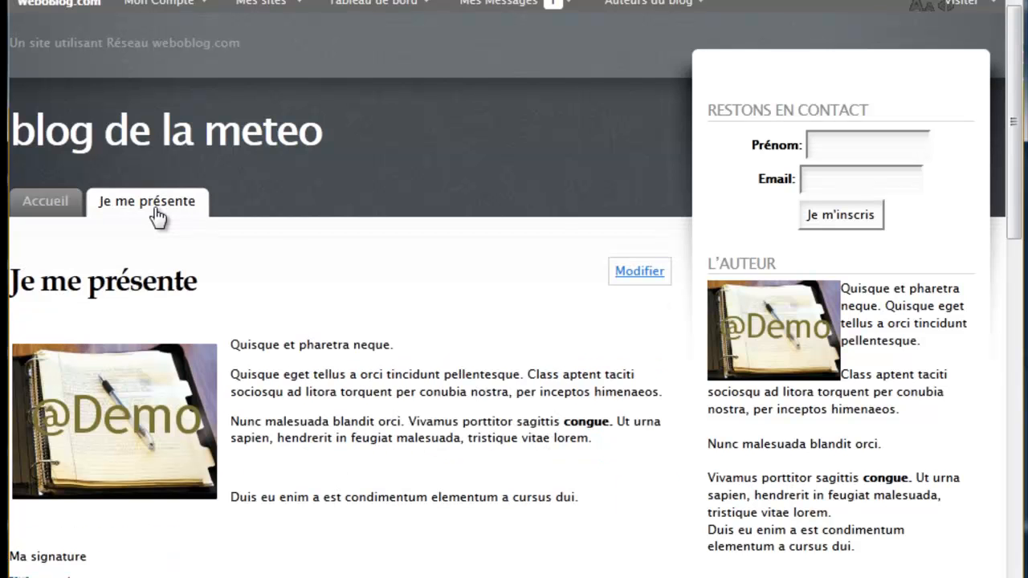
pyautogui.scroll(-1, 273, 423)
pyautogui.scroll(-1, 273, 424)
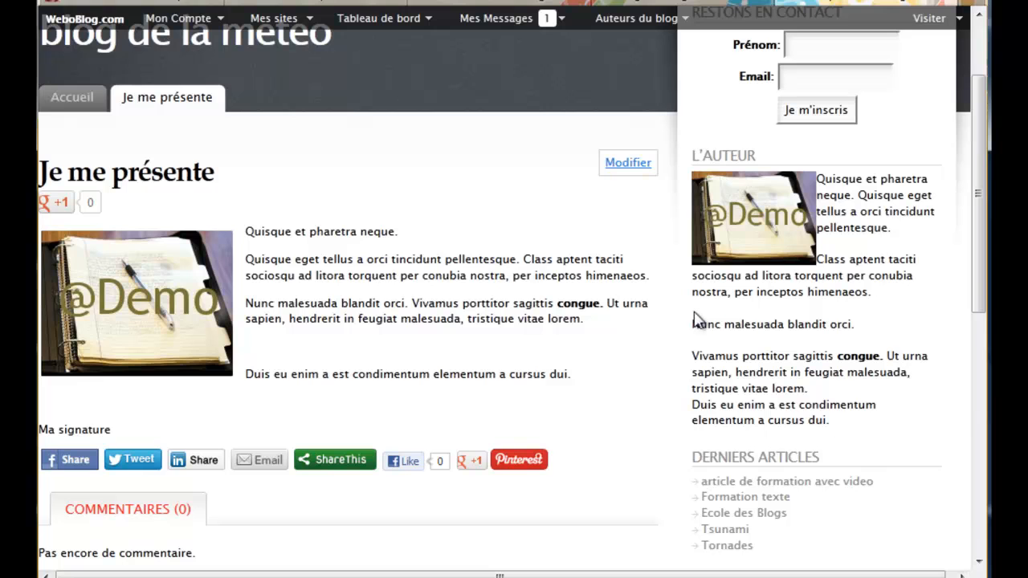
pyautogui.moveTo(976, 270); pyautogui.dragTo(978, 501)
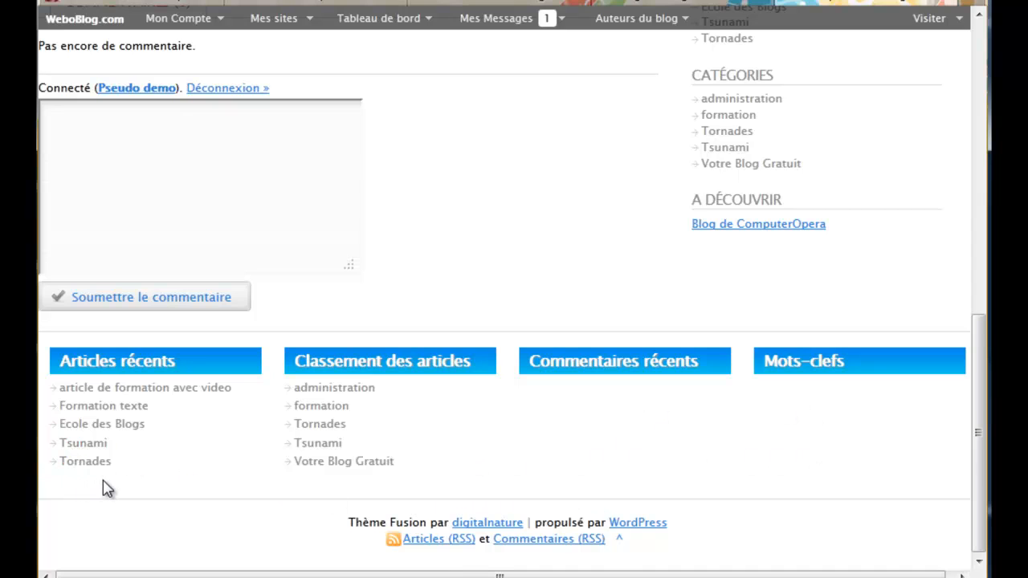
pyautogui.moveTo(970, 477); pyautogui.dragTo(981, 265)
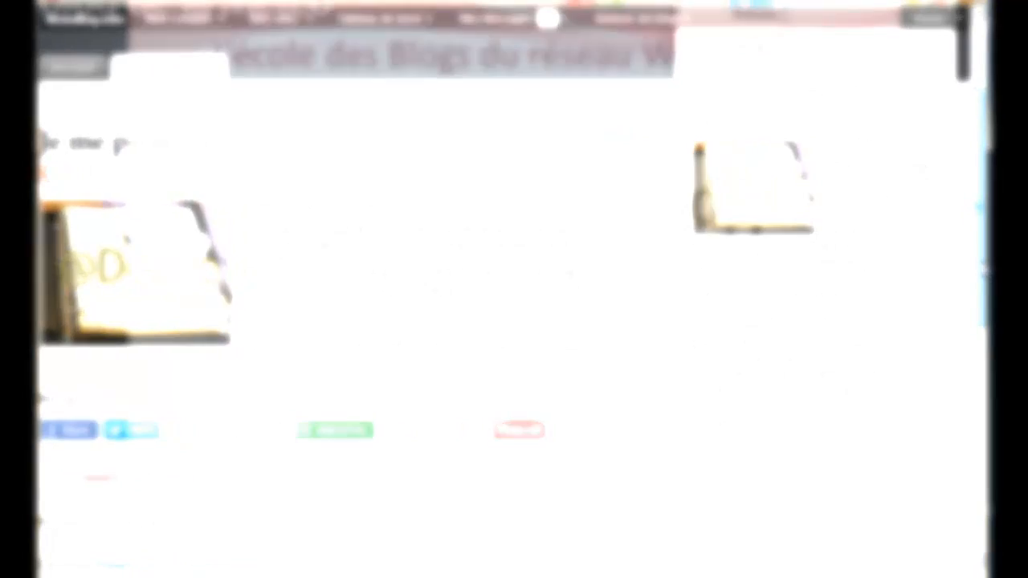